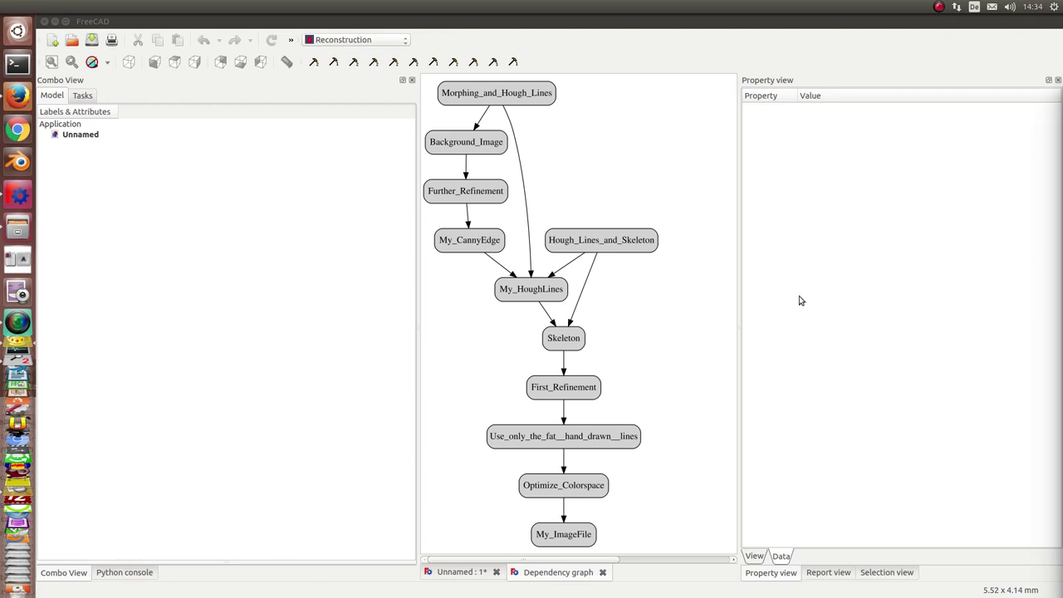
- Bring up the Python console beside the Reconstruction dependency graph
scroll(19, 573, down, 5)
click(124, 572)
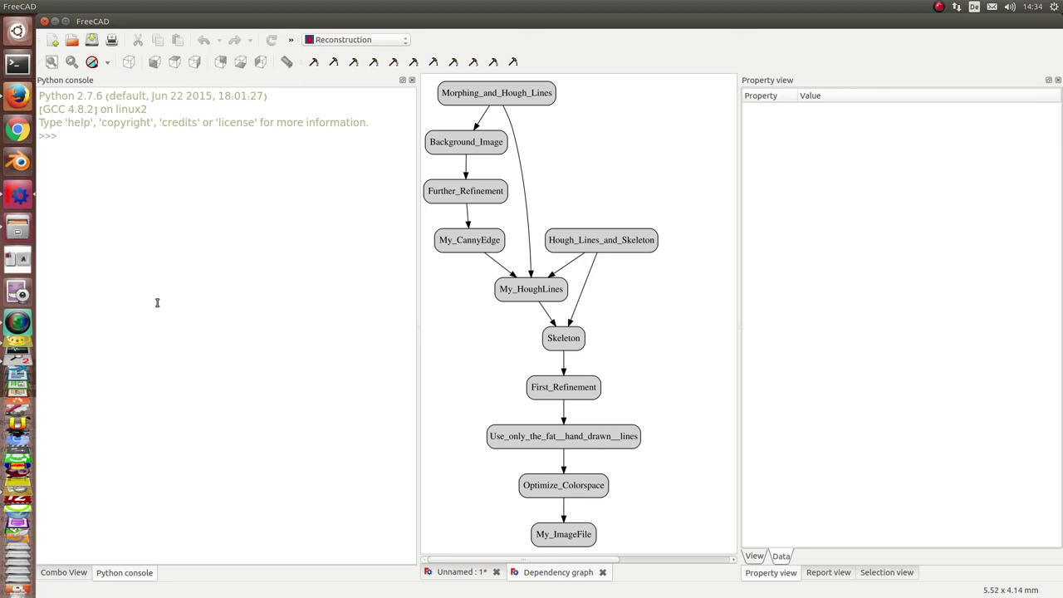
- Paste and run the createCV pipeline commands, then return to the model tree
key(ctrl+v)
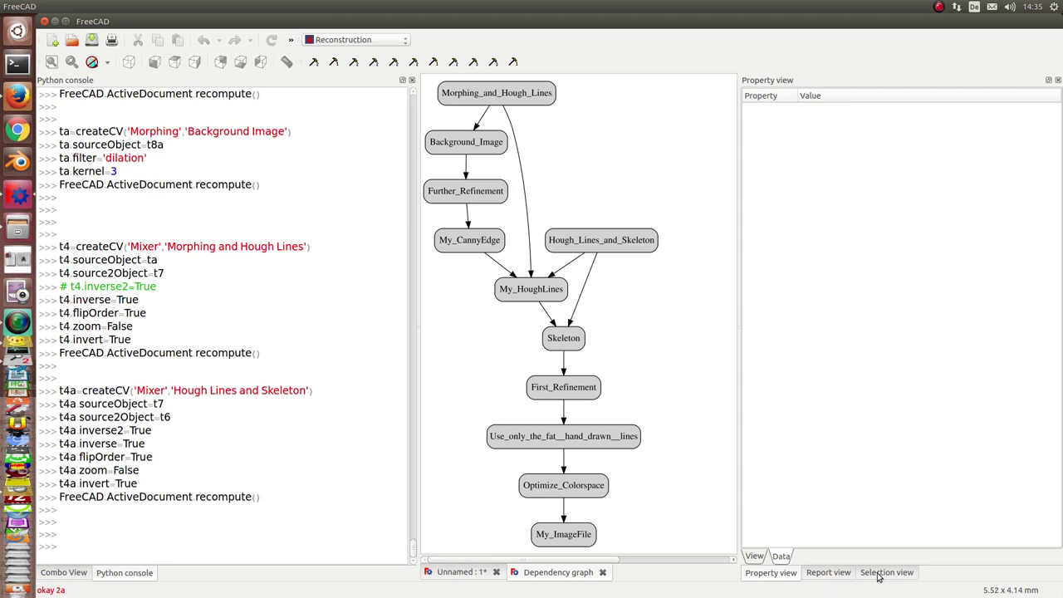
click(52, 576)
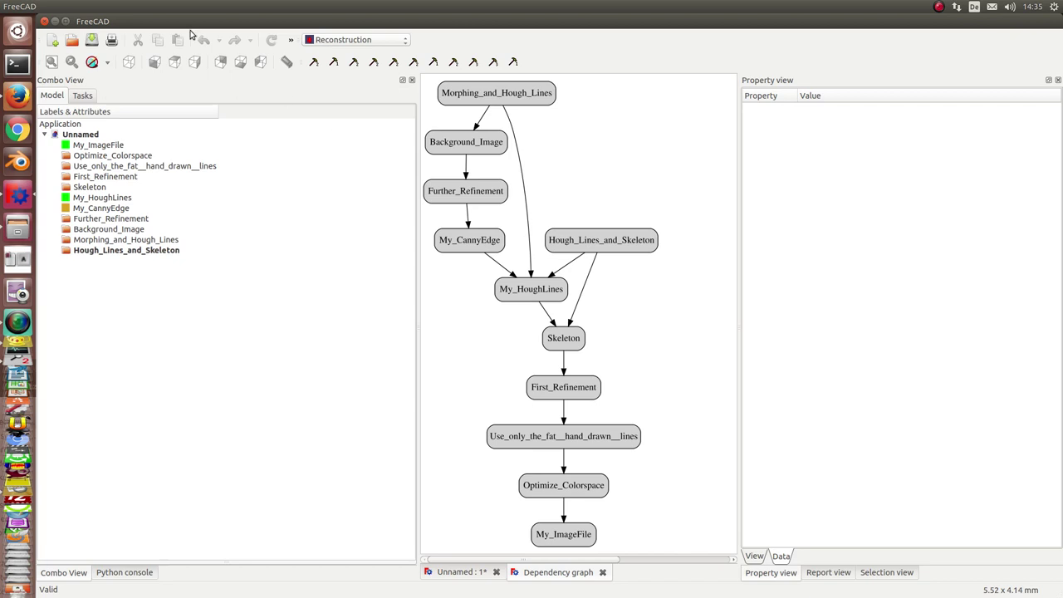
- Show My_ImageFile's plywood template scan in a large repositioned window and close its control panel
click(98, 146)
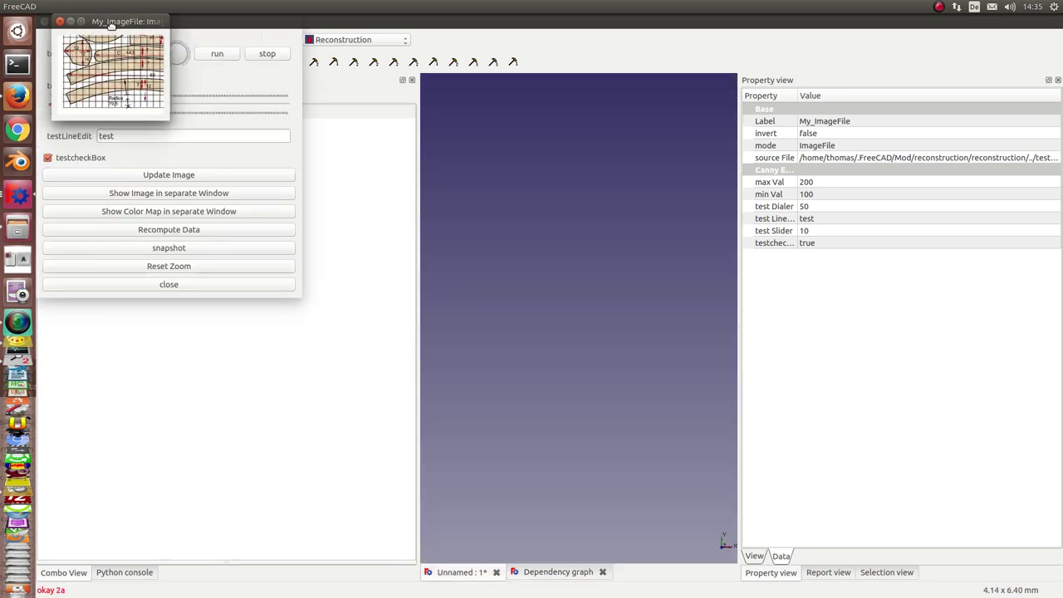
mouse_move(99, 19)
mouse_down()
mouse_move(407, 67)
mouse_move(511, 275)
mouse_up()
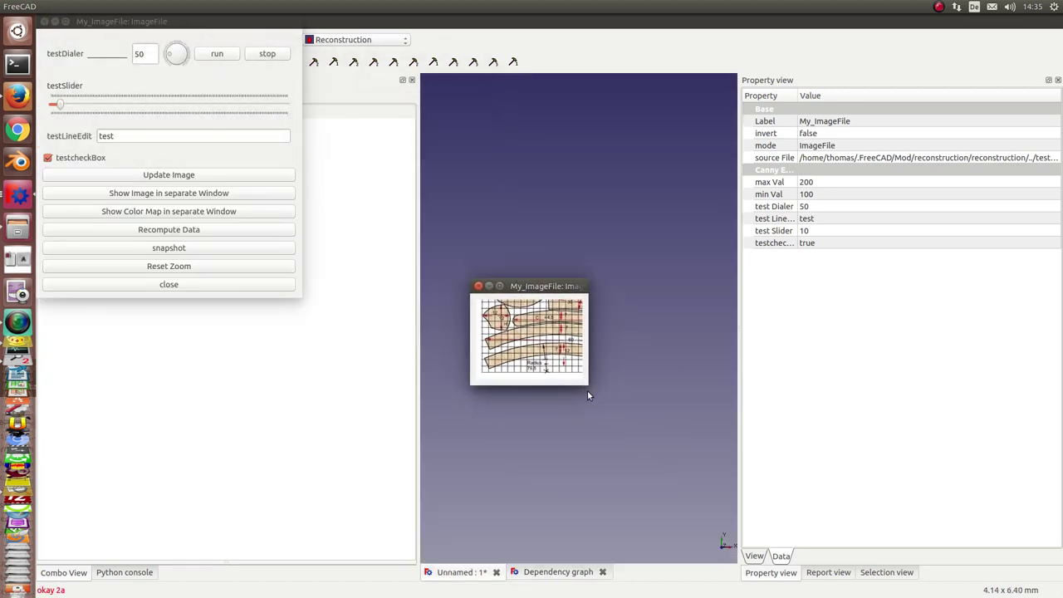
mouse_move(587, 381)
mouse_down()
mouse_move(984, 506)
mouse_move(1032, 542)
mouse_up()
drag(681, 280, 687, 205)
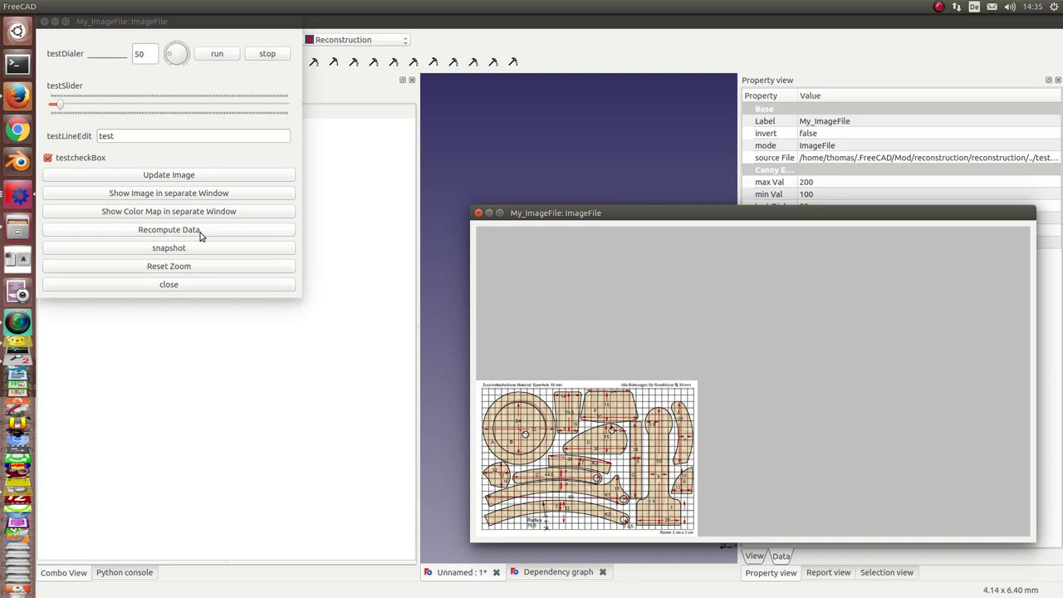
click(171, 176)
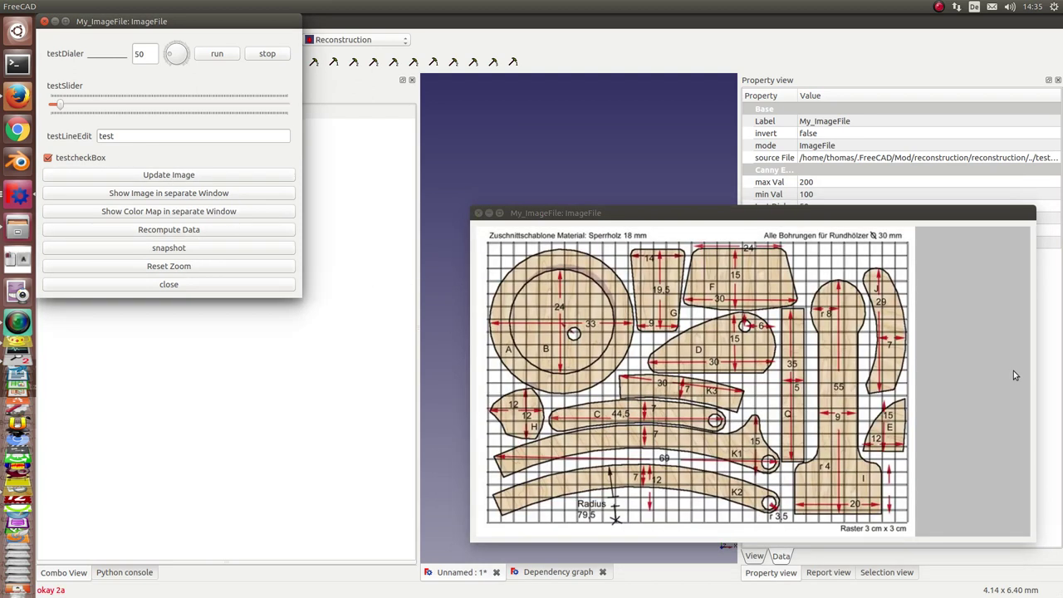
drag(1034, 375, 926, 378)
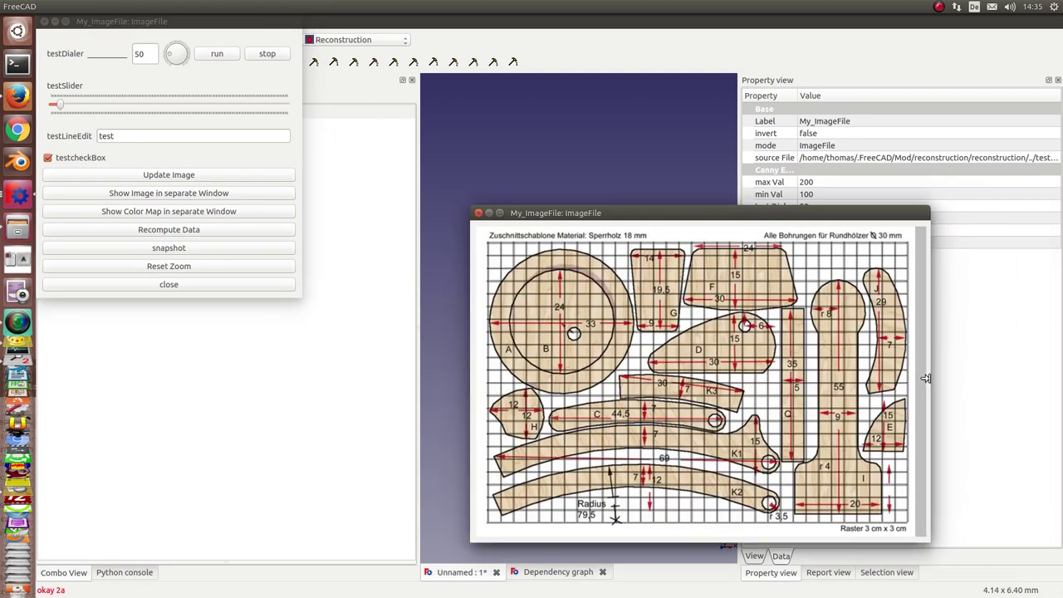
drag(684, 214, 814, 242)
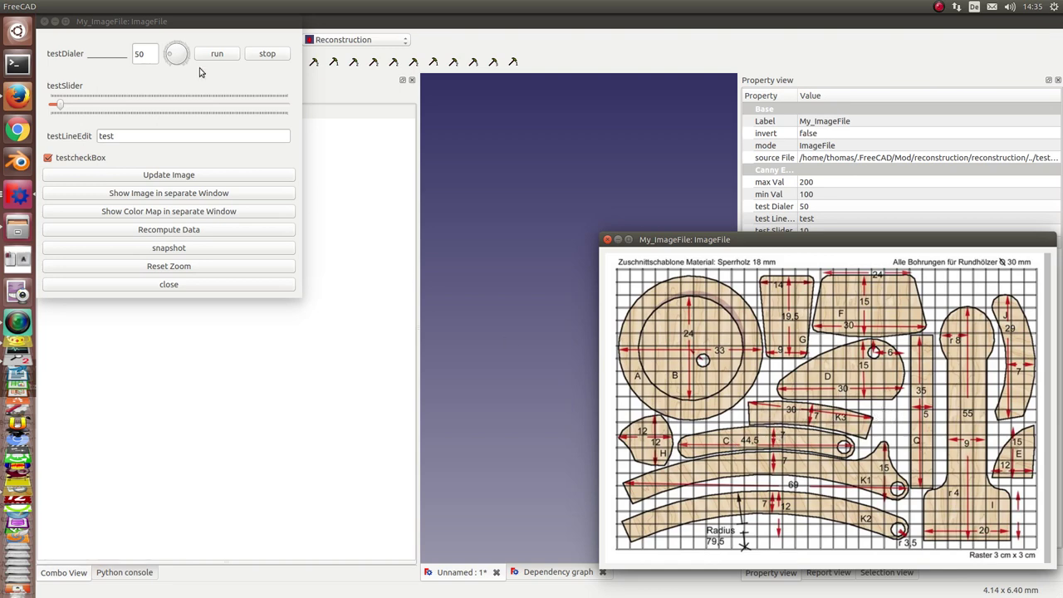
click(174, 27)
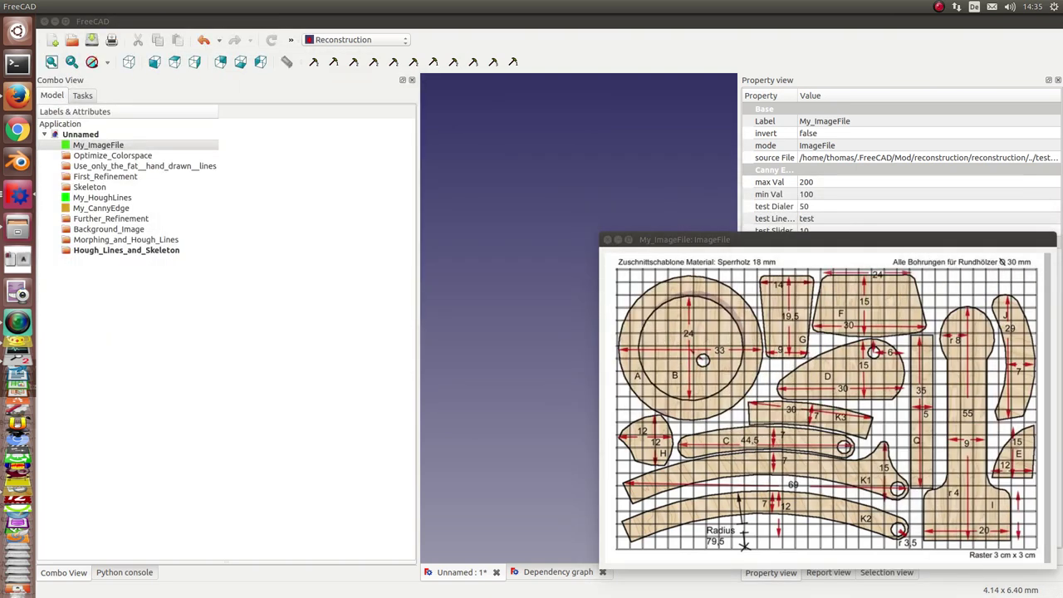
- Display Optimize_Colorspace's inverted image enlarged beside the scan, then close the ColorSpace panel
click(113, 159)
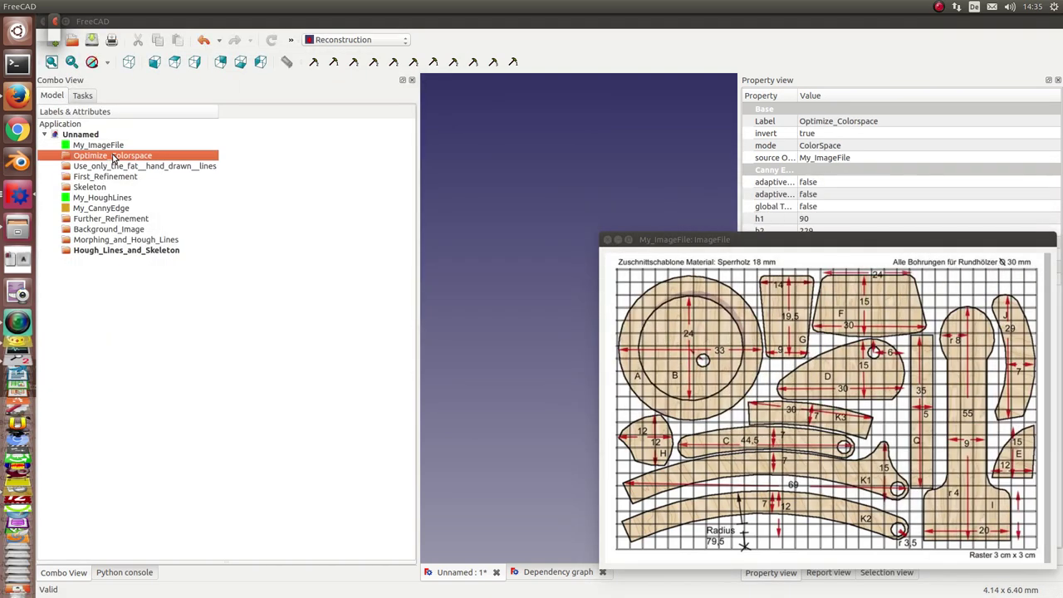
double_click(114, 159)
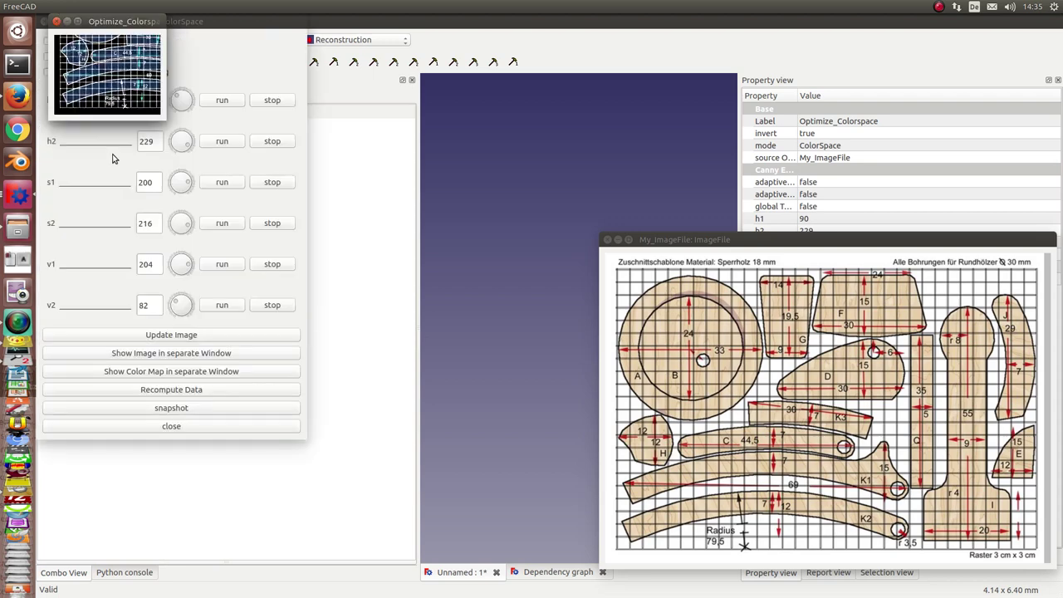
mouse_move(113, 25)
mouse_down()
mouse_move(494, 172)
mouse_move(558, 251)
mouse_up()
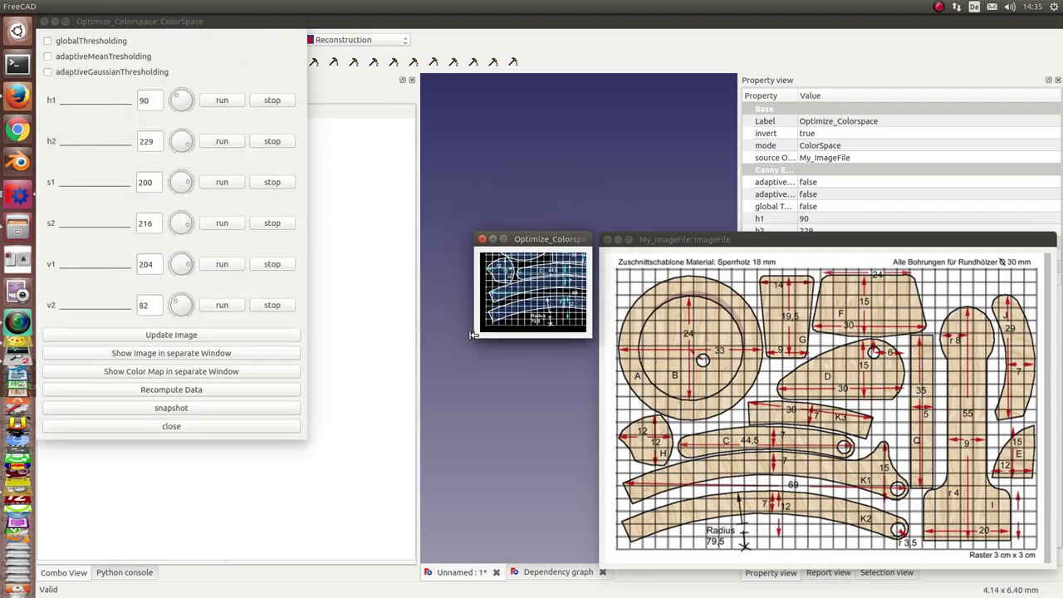
drag(474, 337, 180, 562)
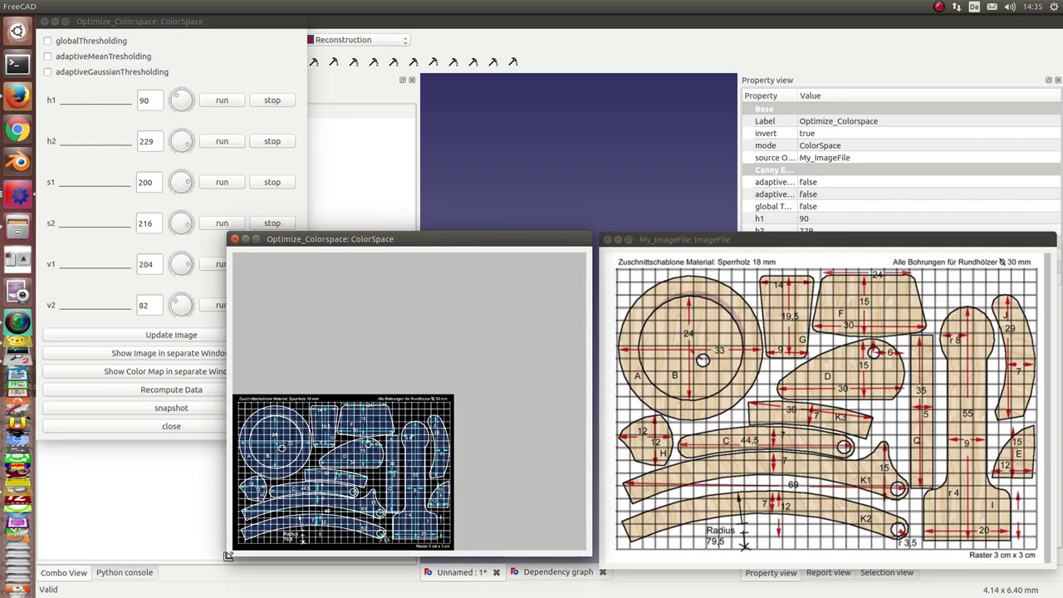
click(103, 336)
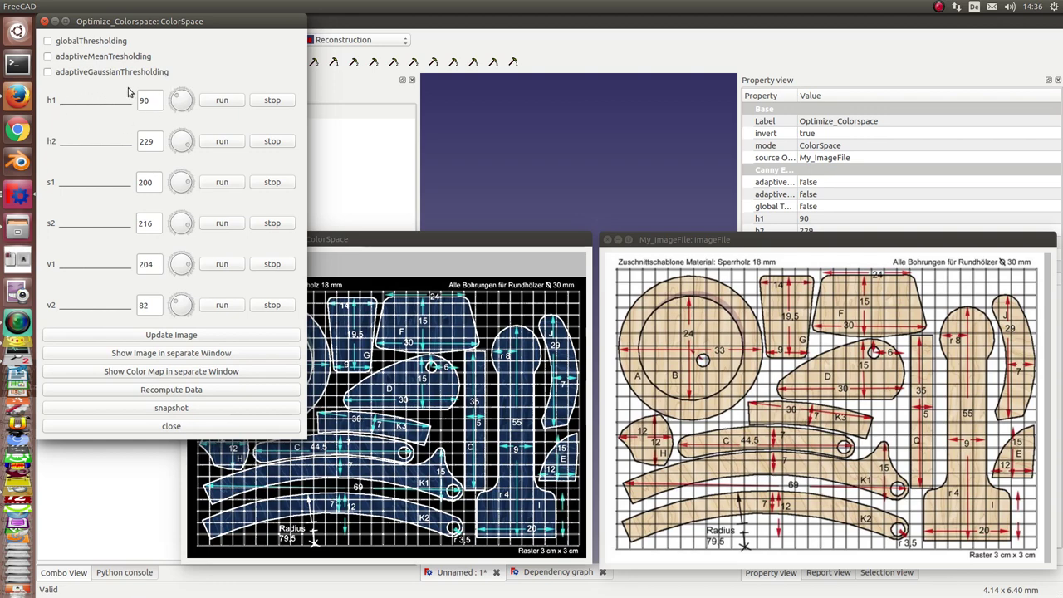
drag(146, 23, 816, 59)
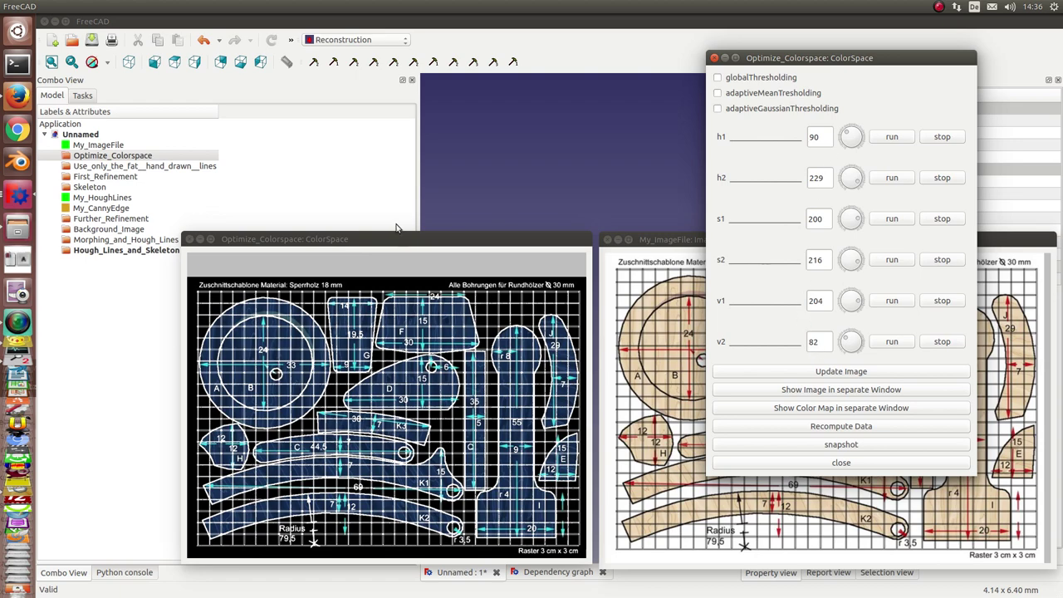
drag(394, 240, 385, 239)
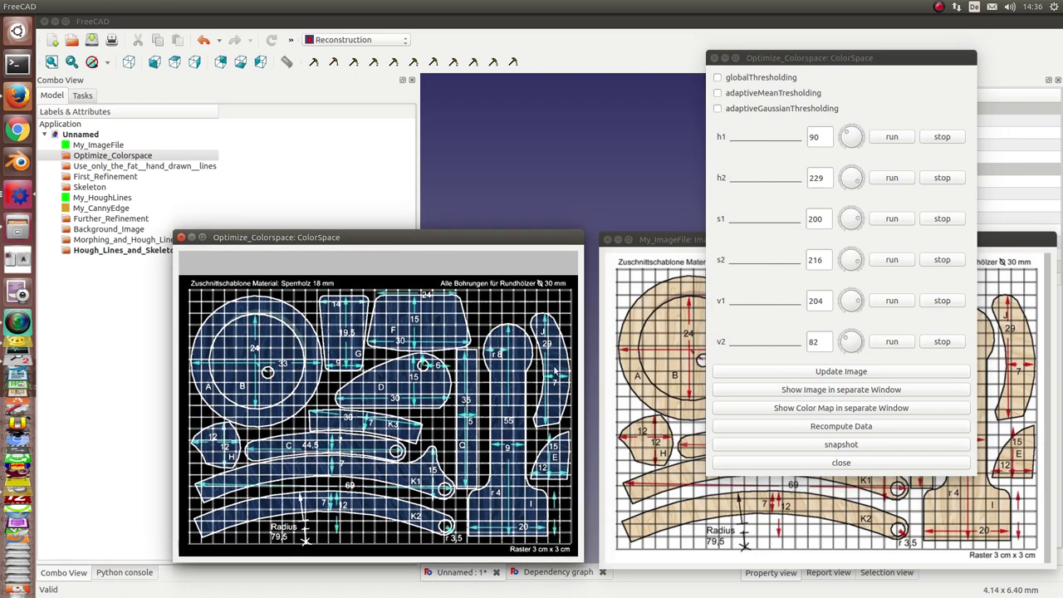
click(710, 58)
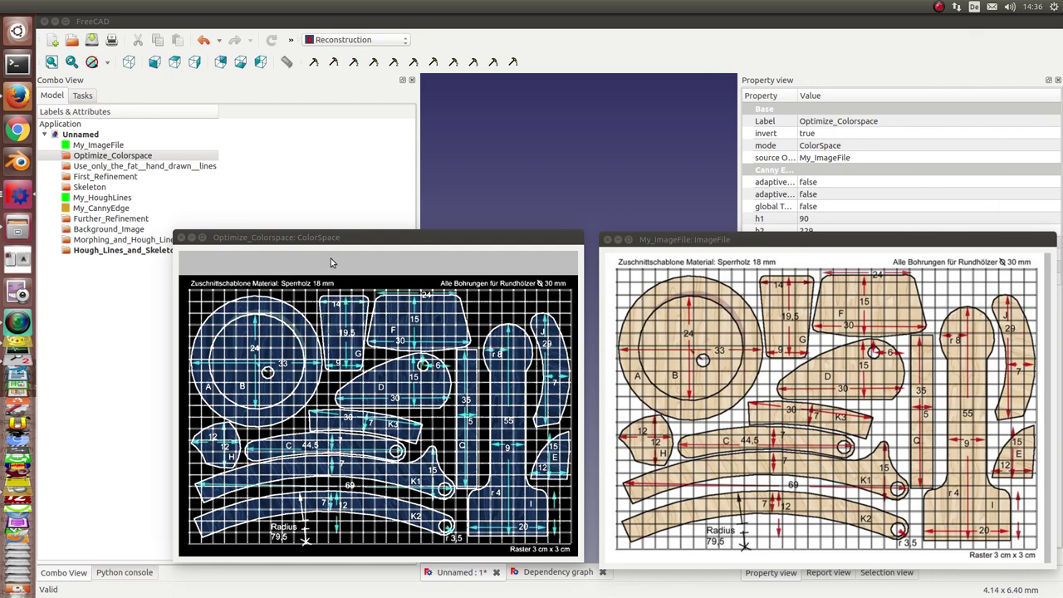
- Open the FatColor preview for Use_only_the_fat__hand_drawn__lines, enlarge it and refresh the image
click(104, 167)
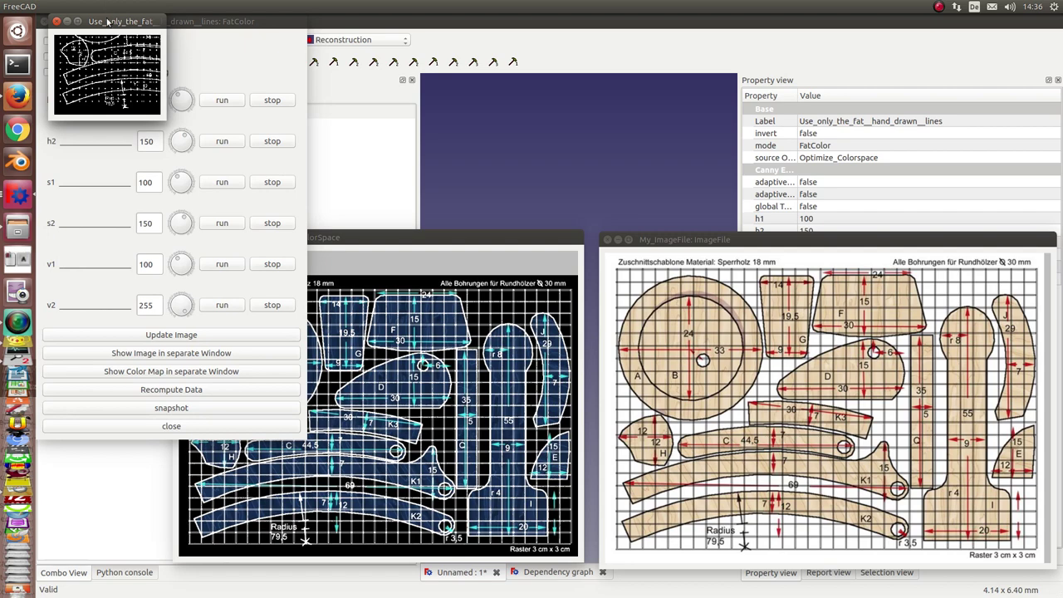
mouse_move(108, 16)
mouse_down()
mouse_move(607, 228)
mouse_move(659, 239)
mouse_up()
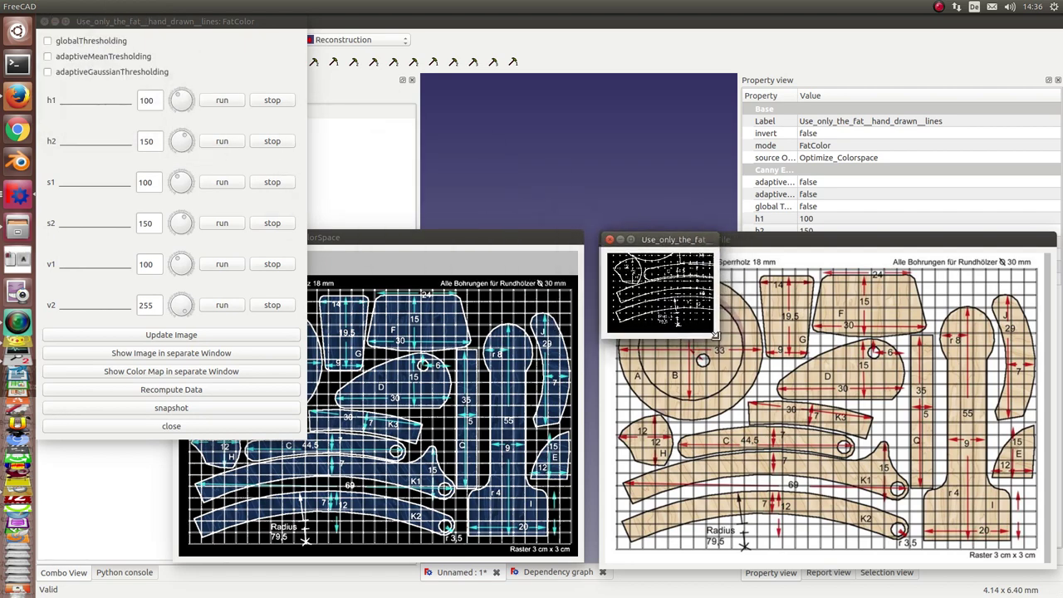
drag(716, 334, 1050, 567)
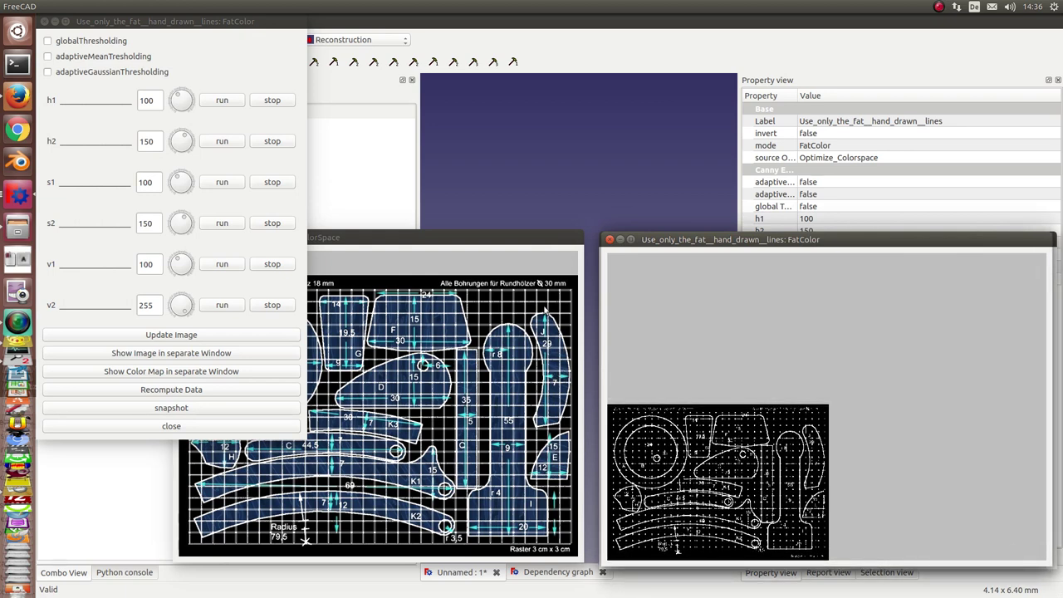
click(123, 24)
click(179, 334)
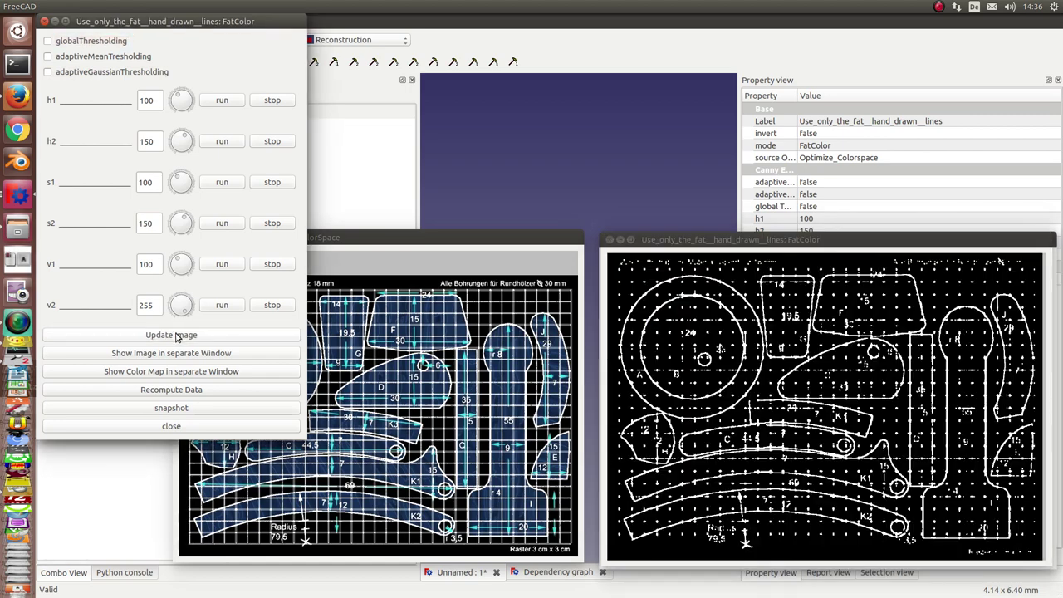
drag(221, 25, 463, 80)
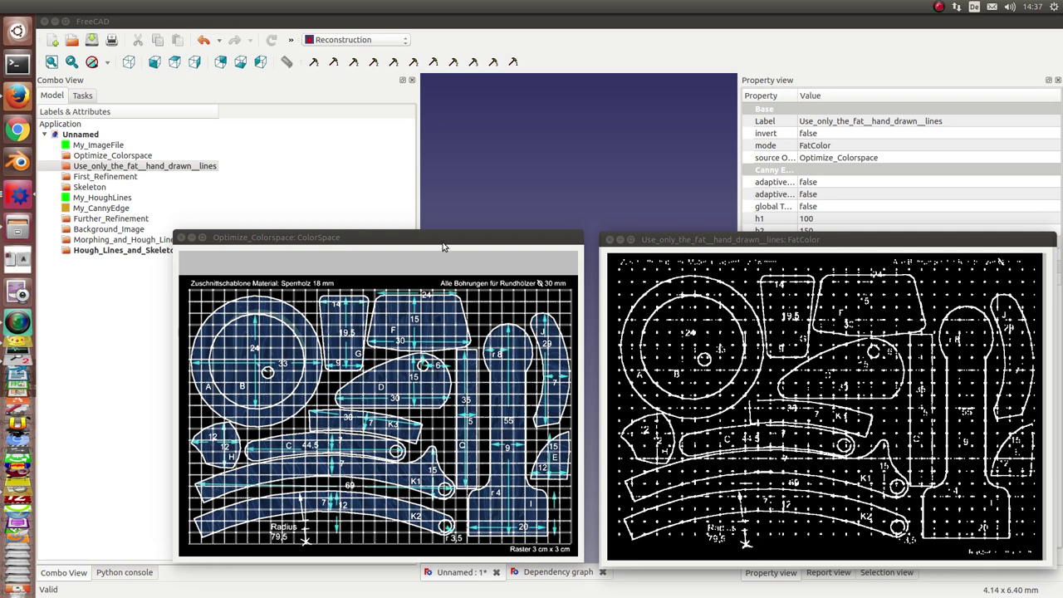
- Open the First_Refinement preview in an enlarged window over the colour-space view
click(91, 177)
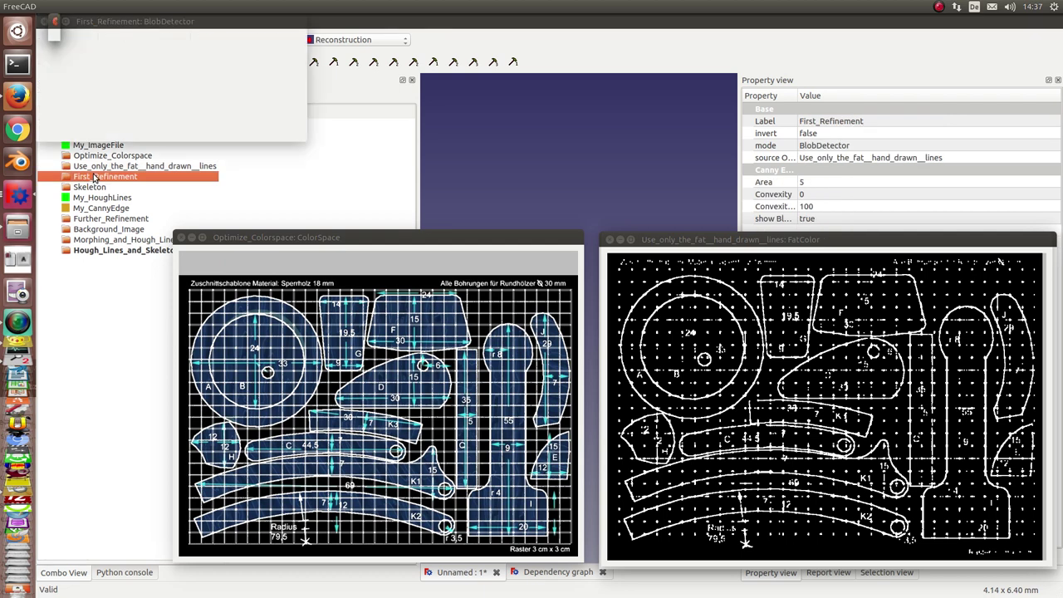
mouse_move(111, 20)
mouse_down()
mouse_move(303, 311)
mouse_move(241, 238)
mouse_up()
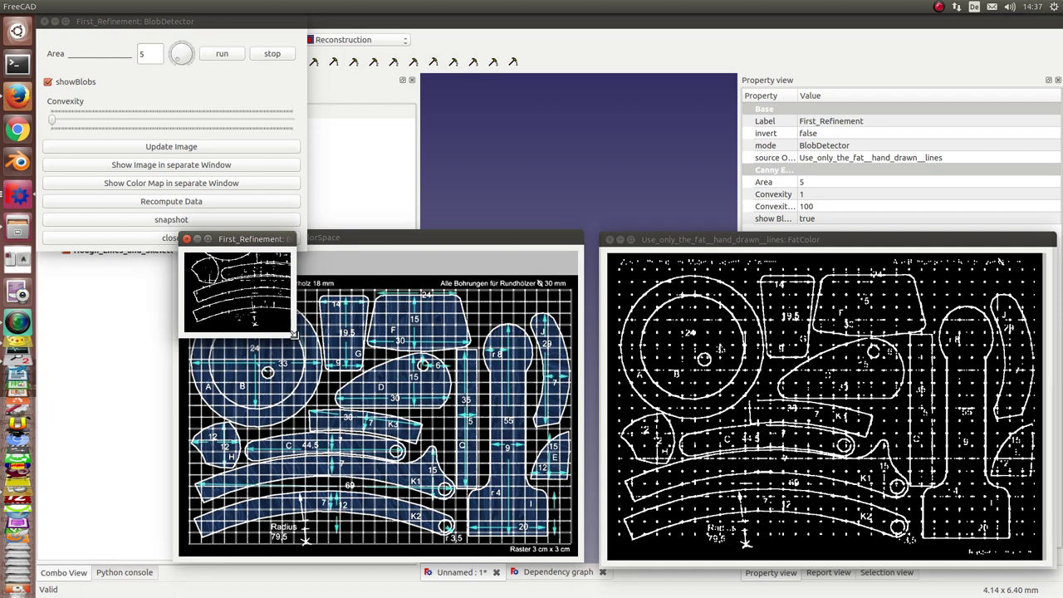
drag(293, 335, 563, 523)
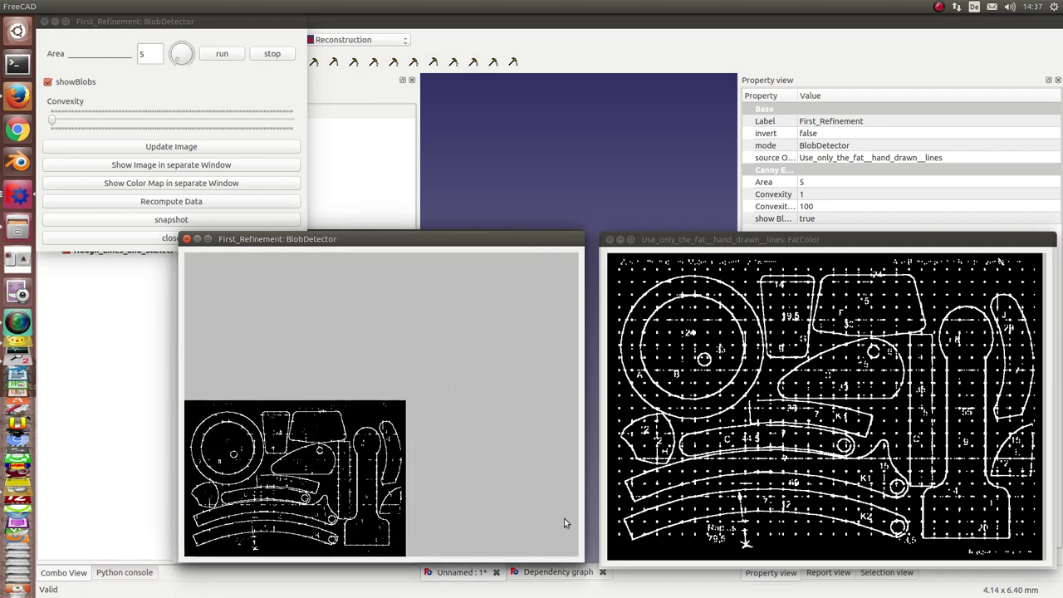
mouse_move(193, 21)
mouse_down()
mouse_move(441, 13)
mouse_move(664, 47)
mouse_up()
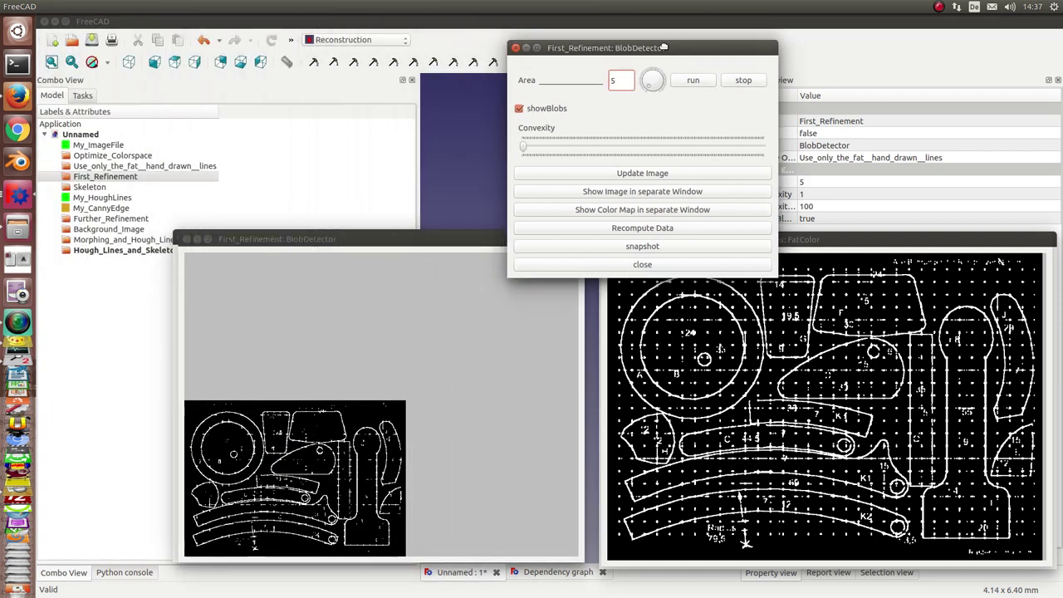
- Set showBlobs to true, recompute the blob data and refresh the outline image
click(519, 108)
click(594, 176)
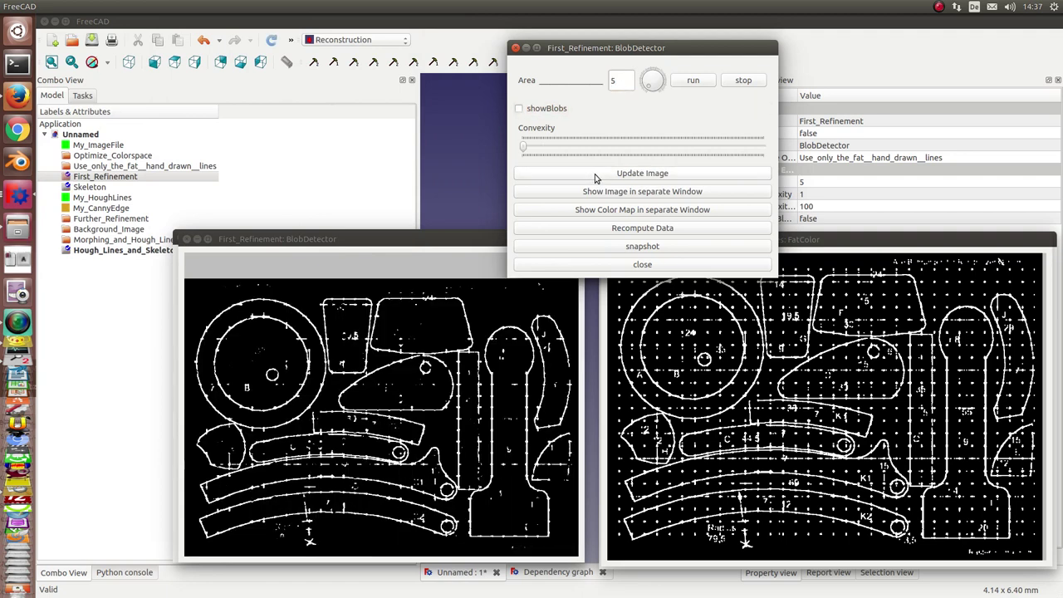
click(519, 108)
click(560, 110)
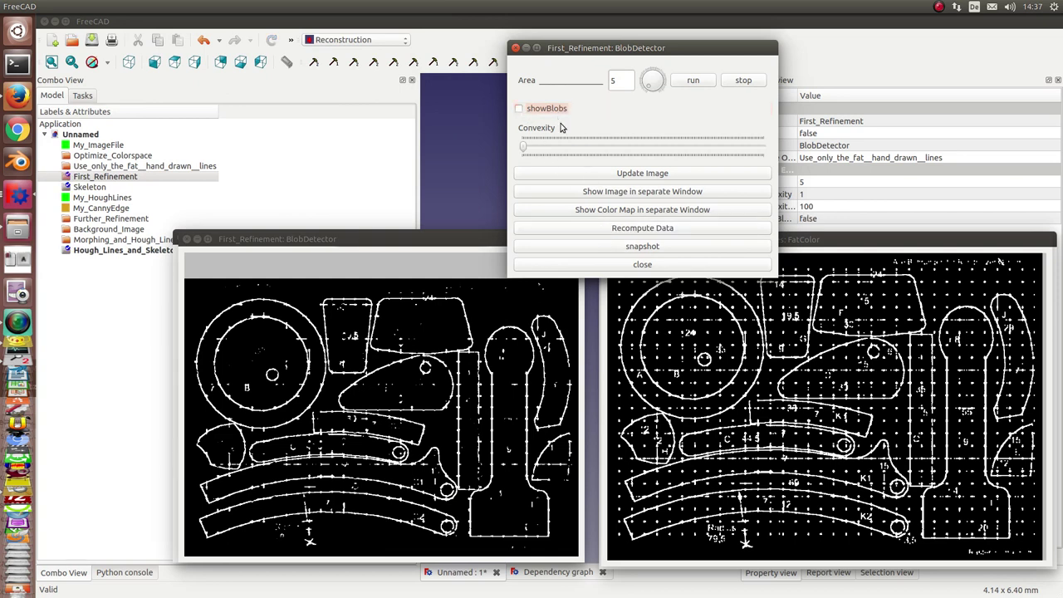
click(599, 231)
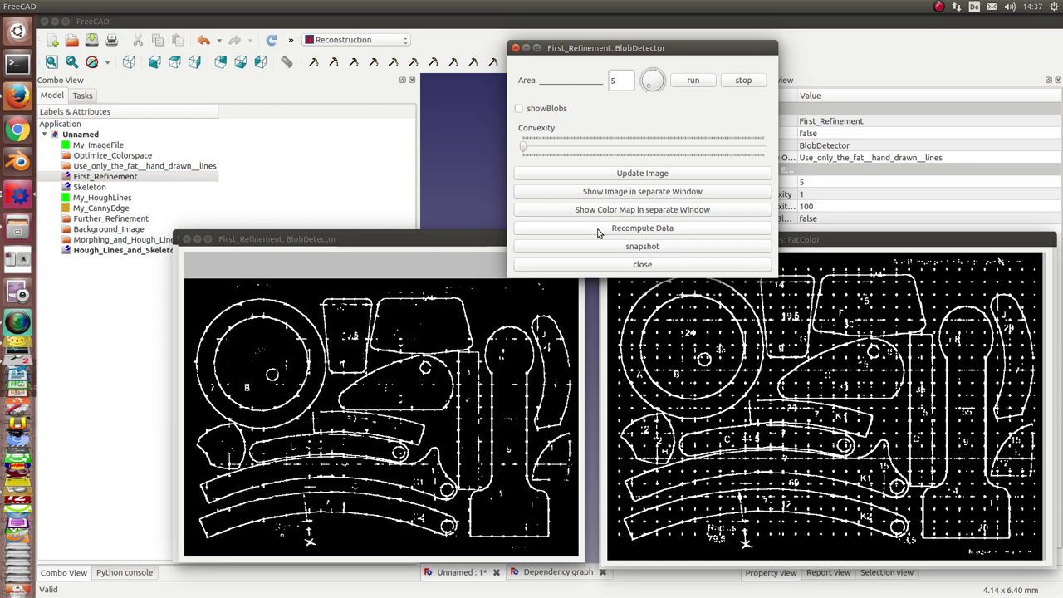
click(594, 174)
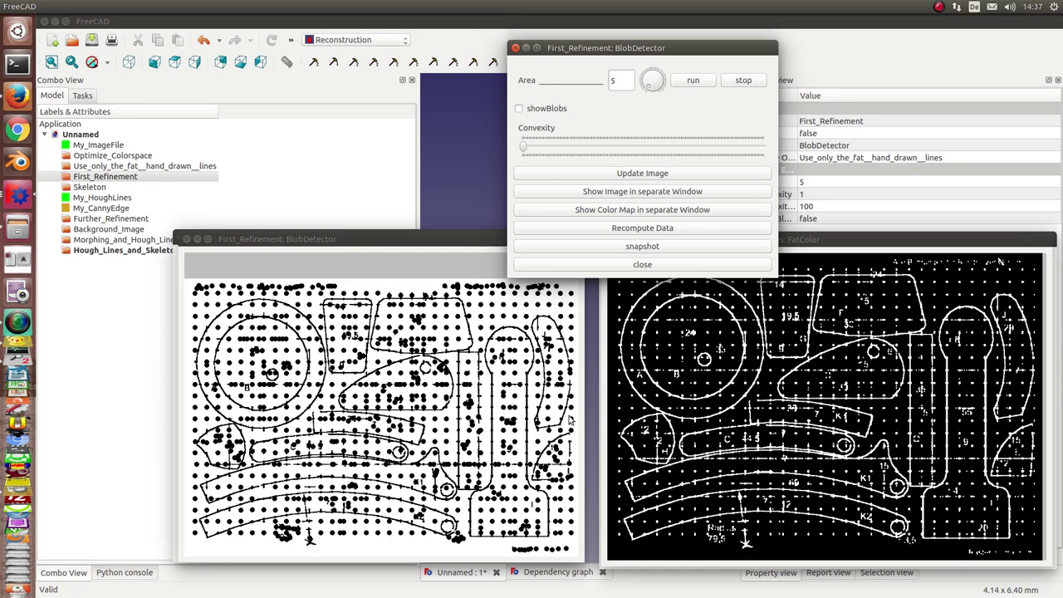
click(522, 108)
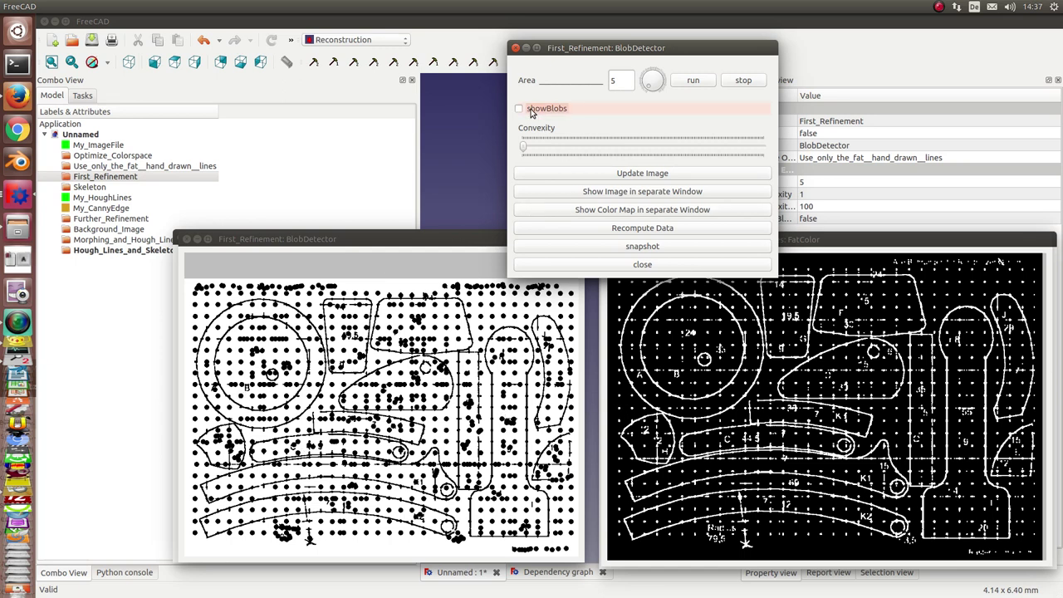
click(616, 230)
drag(622, 48, 1058, 100)
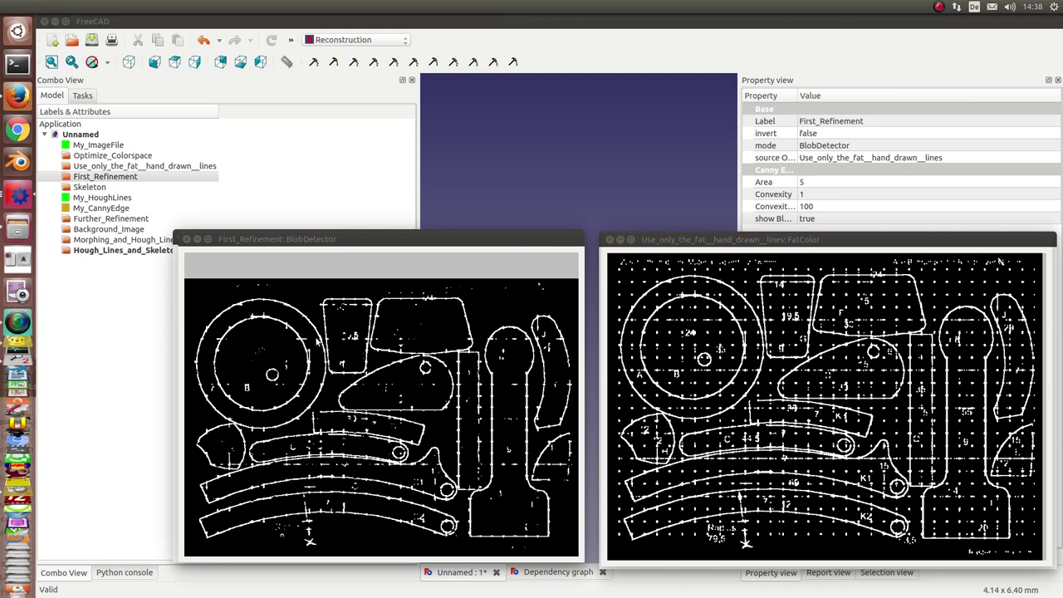
- Open Skeleton in a large window over the right-hand view and update its blue skeleton image
double_click(98, 187)
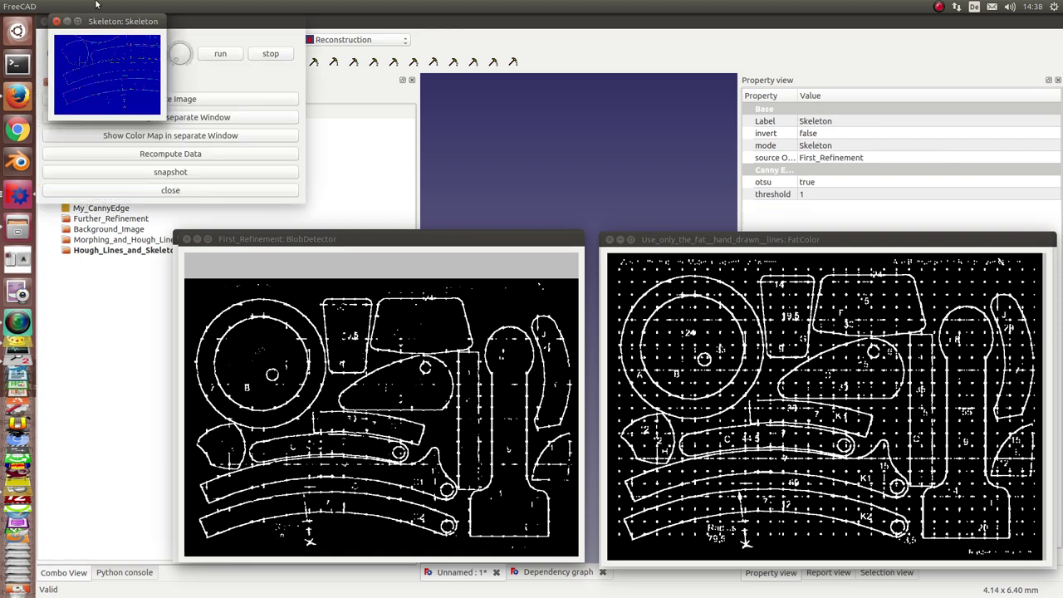
drag(97, 21, 648, 238)
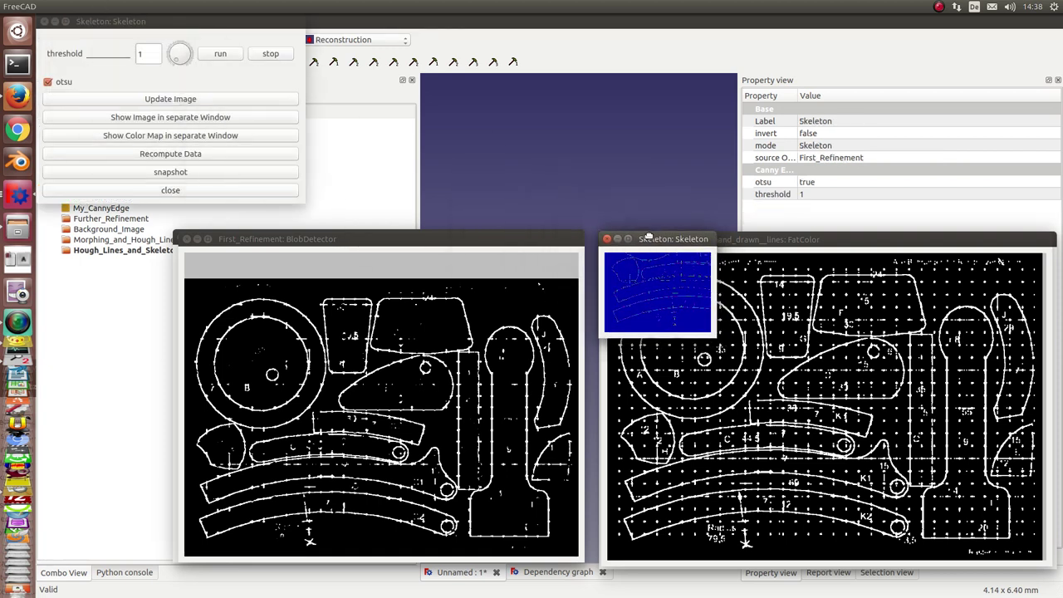
drag(712, 334, 1054, 565)
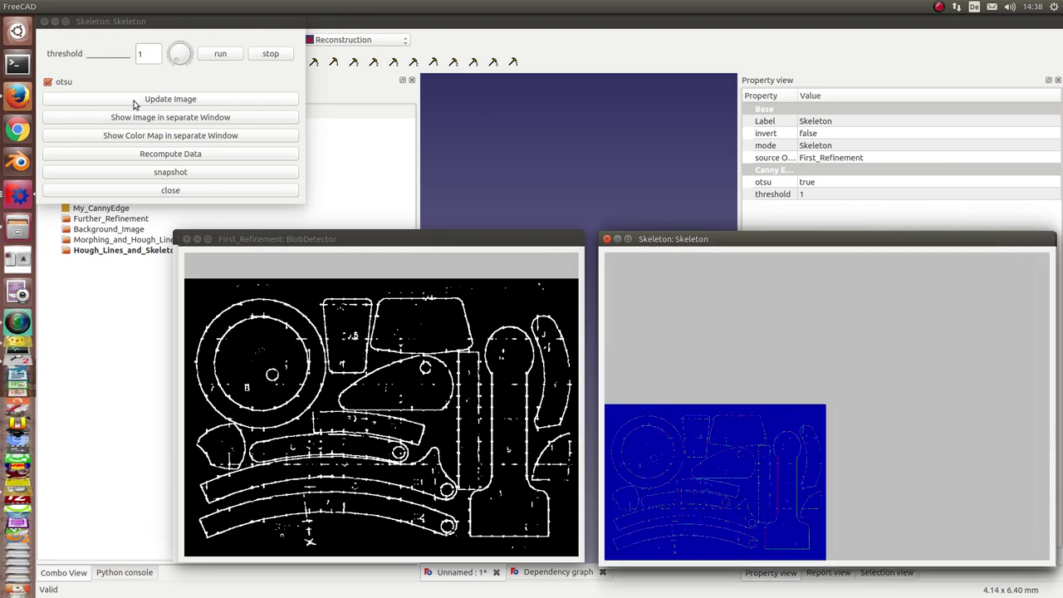
click(160, 156)
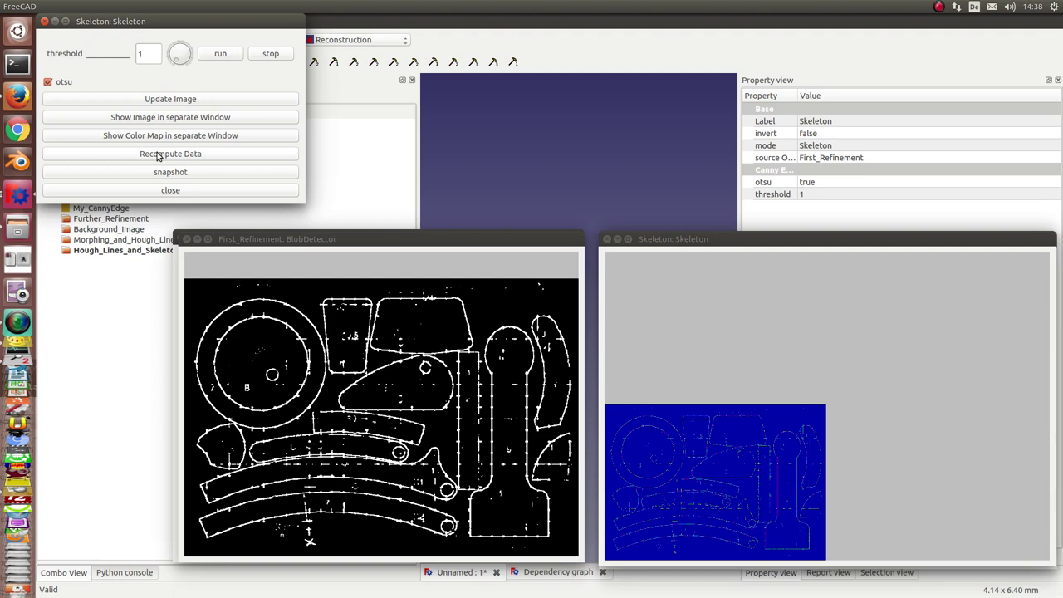
click(153, 100)
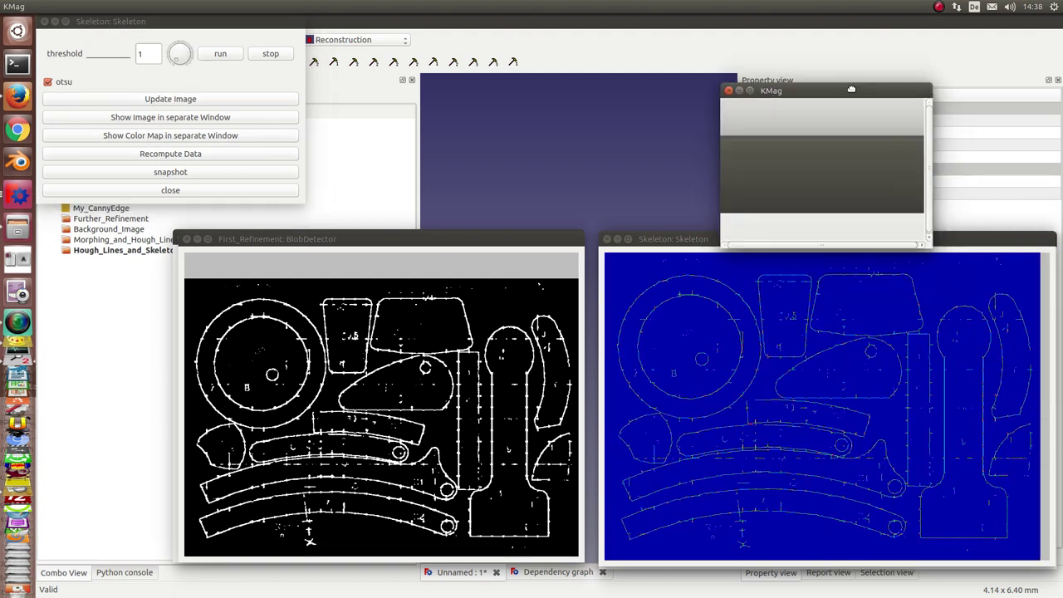
- Close the KMag magnifier, clear away the Skeleton controls and open My_HoughLines
drag(859, 88, 747, 49)
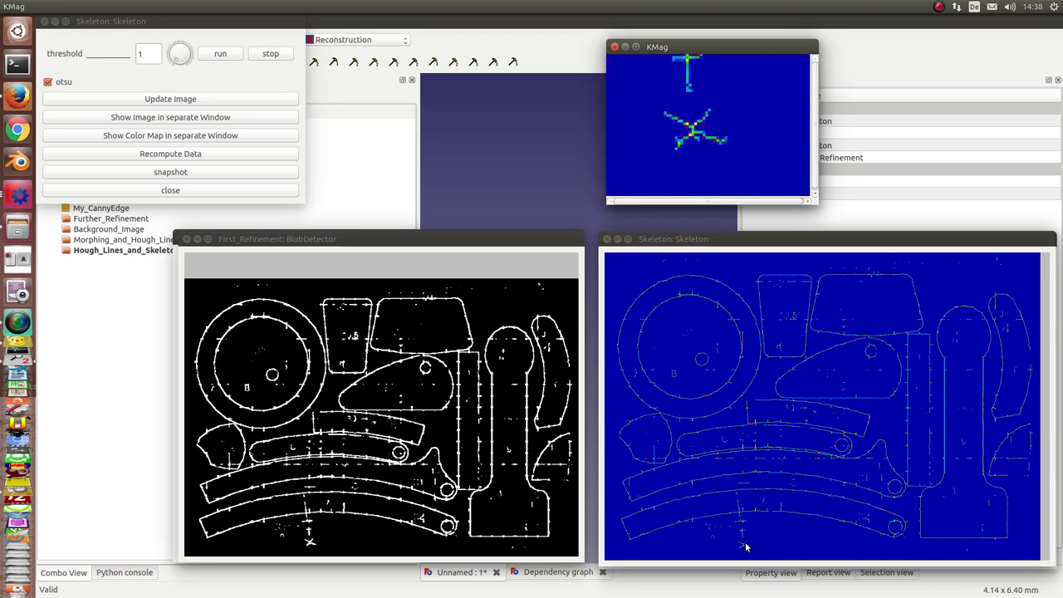
key(ctrl+q)
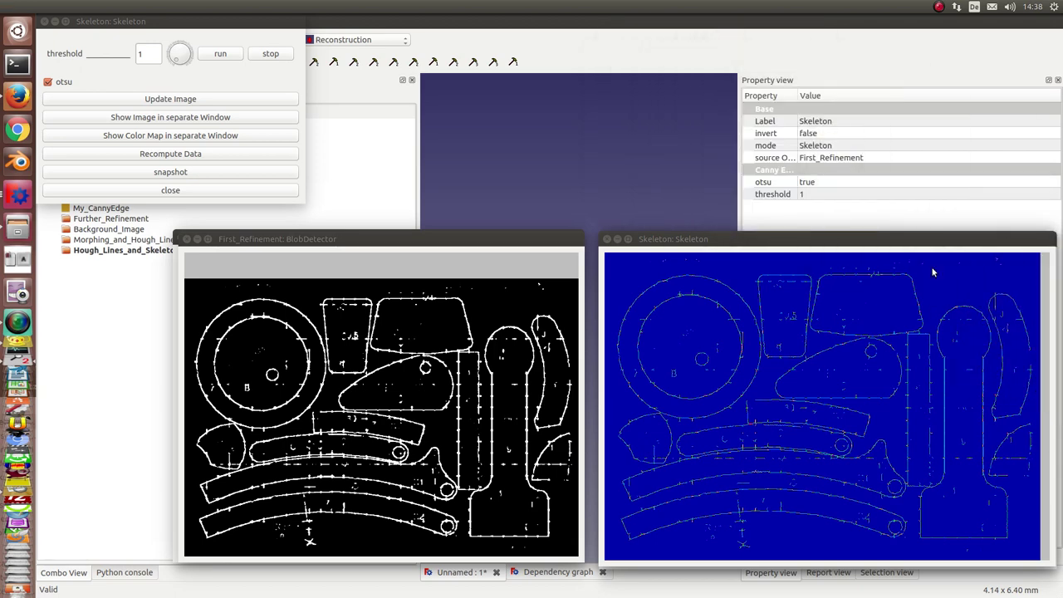
drag(166, 22, 886, 136)
click(15, 195)
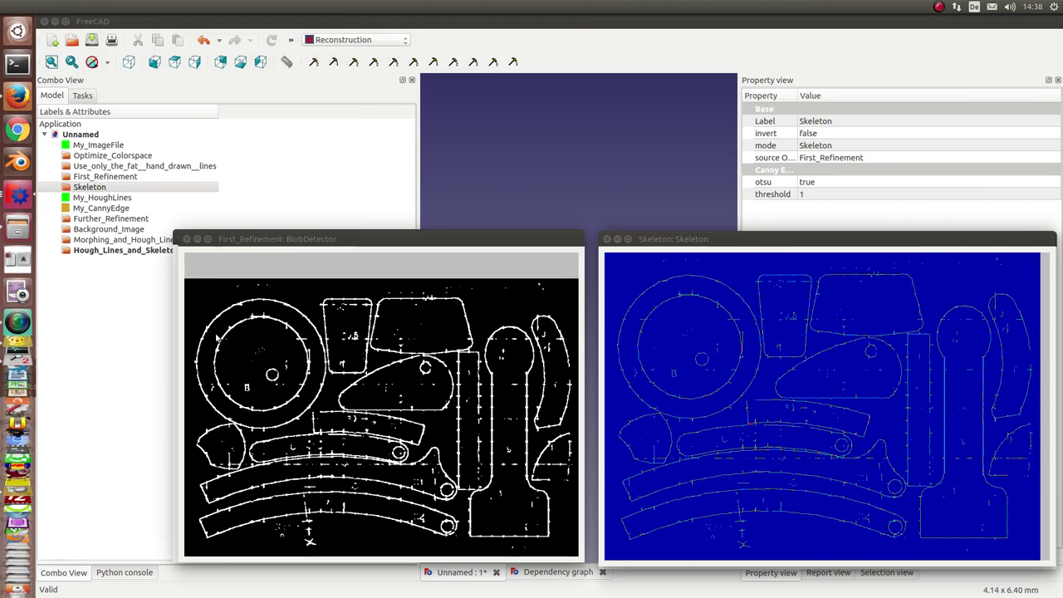
double_click(100, 201)
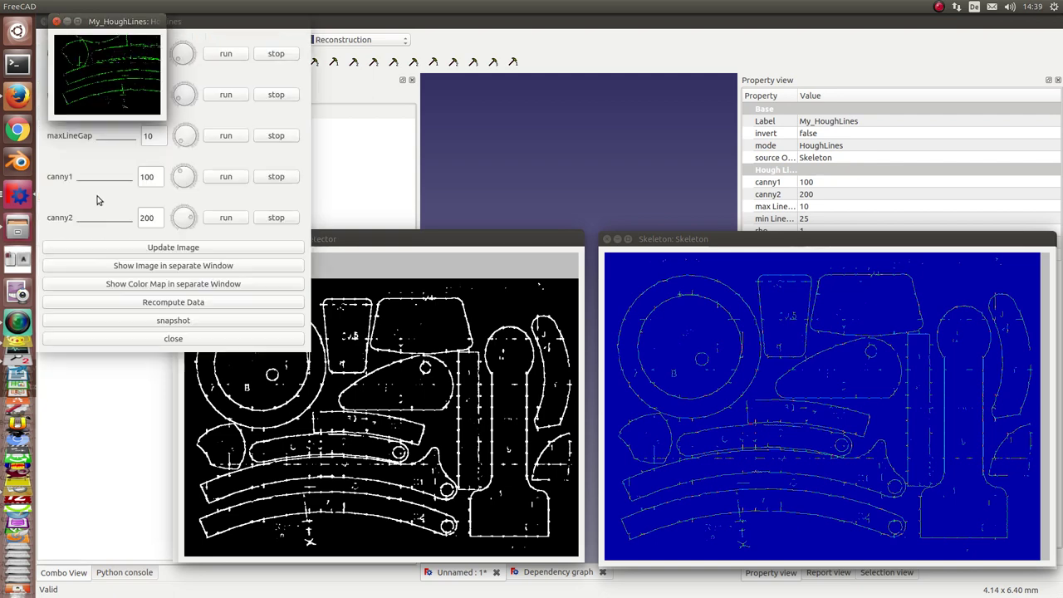
- Enlarge the My_HoughLines green-line preview to full size, then close its controls and the magnifier
drag(235, 217, 233, 229)
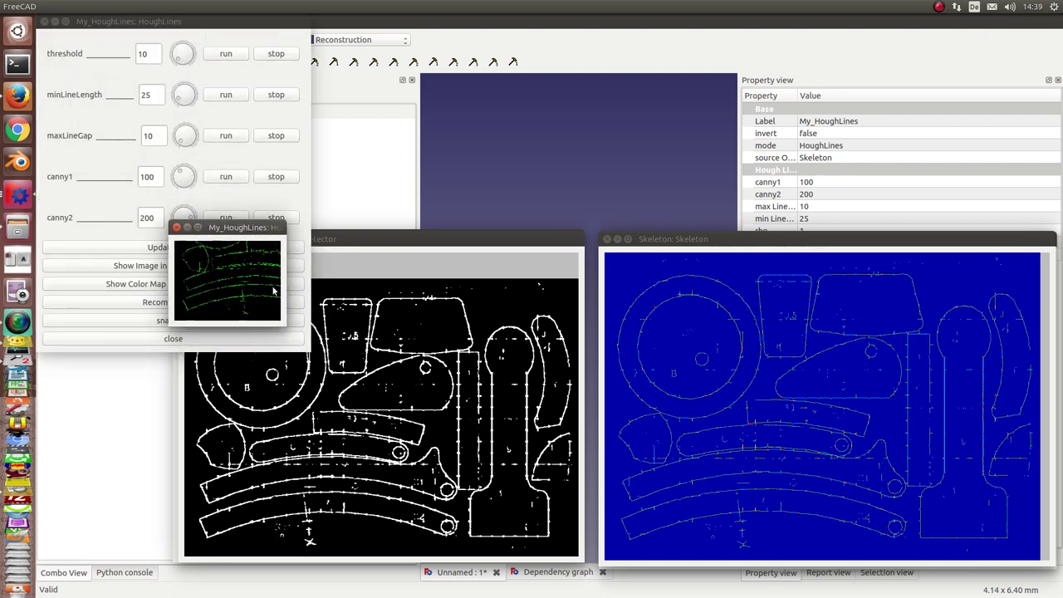
drag(282, 326, 581, 511)
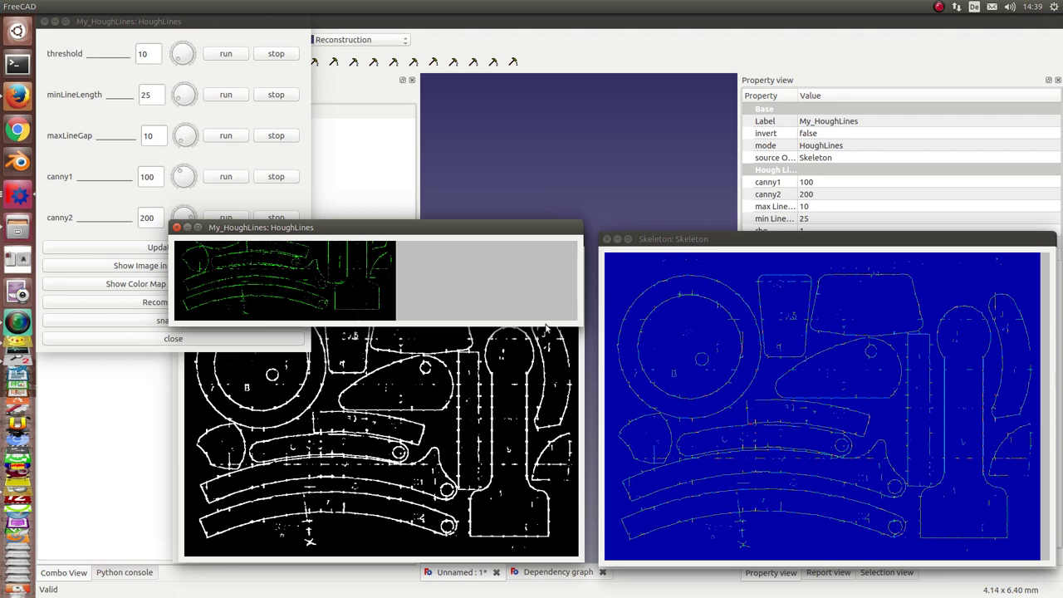
drag(546, 323, 546, 553)
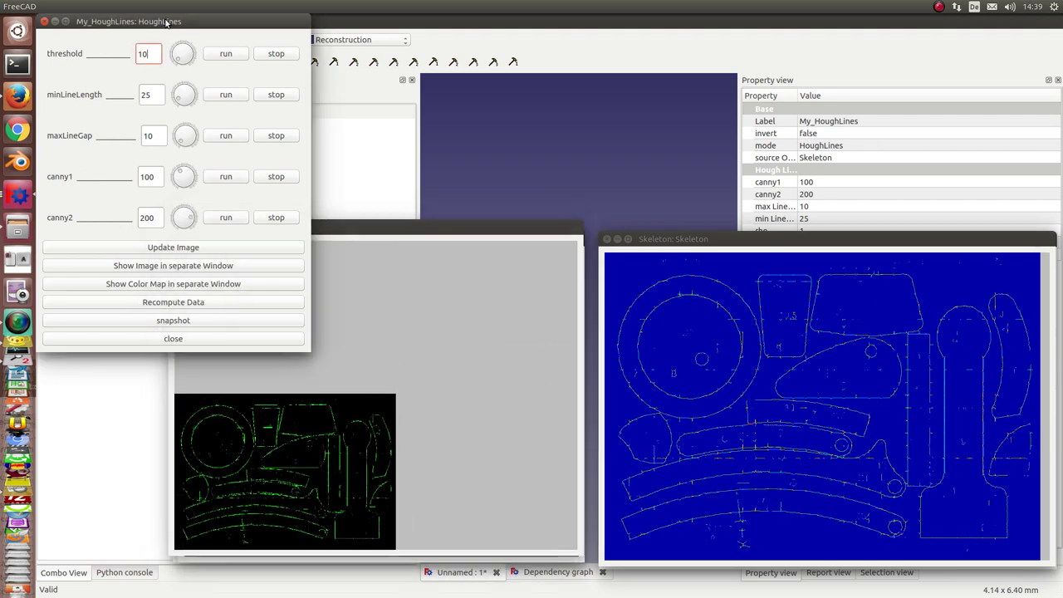
drag(163, 28, 304, 28)
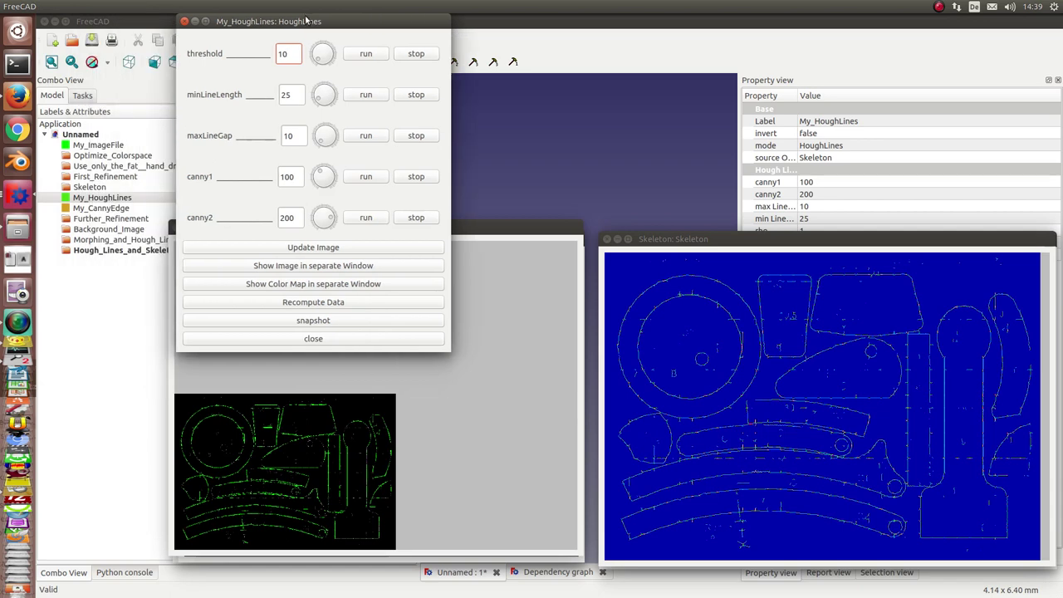
click(303, 248)
drag(363, 21, 427, 62)
key(Escape)
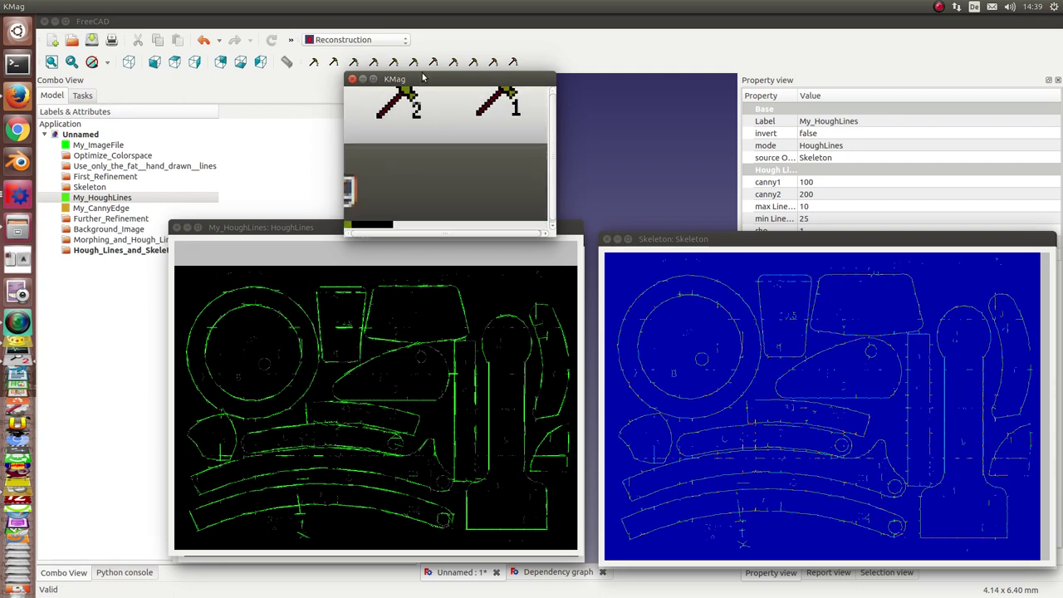
key(ctrl+q)
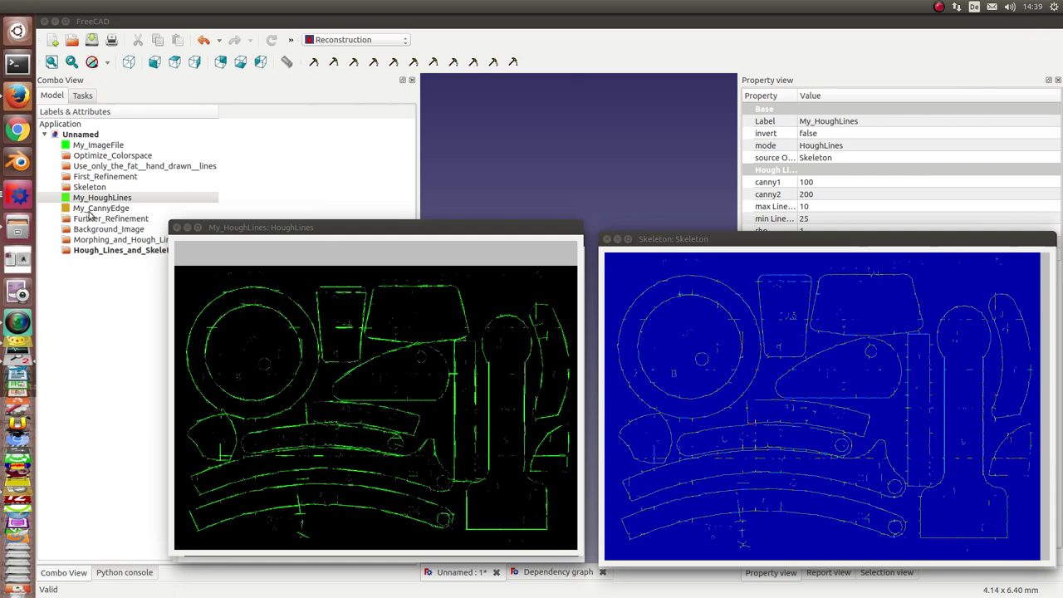
- Open My_CannyEdge over the Skeleton window, enlarge and update its edge image, then dismiss its controls
double_click(93, 208)
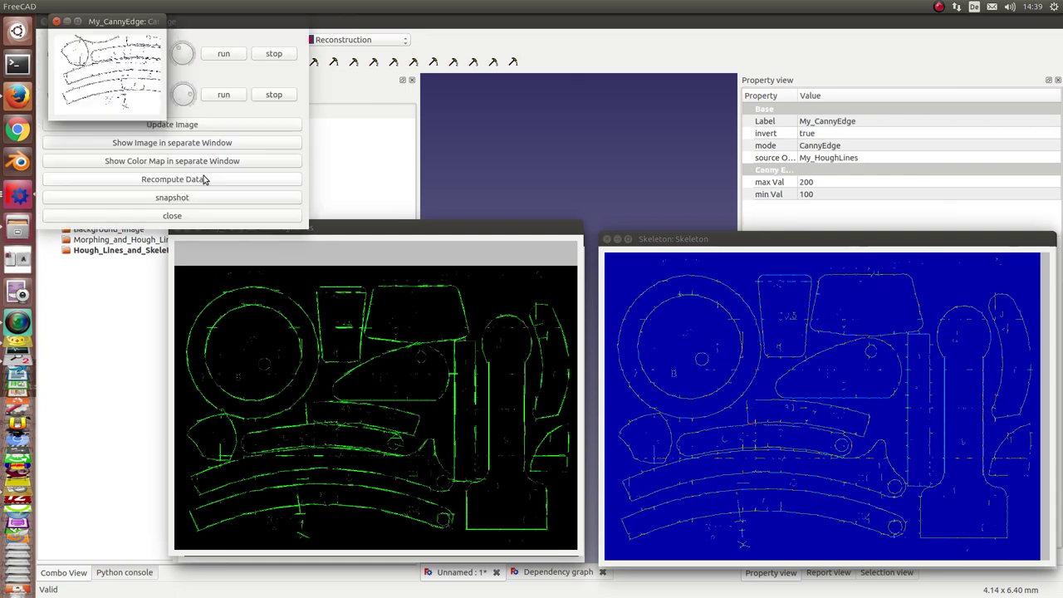
drag(94, 21, 644, 239)
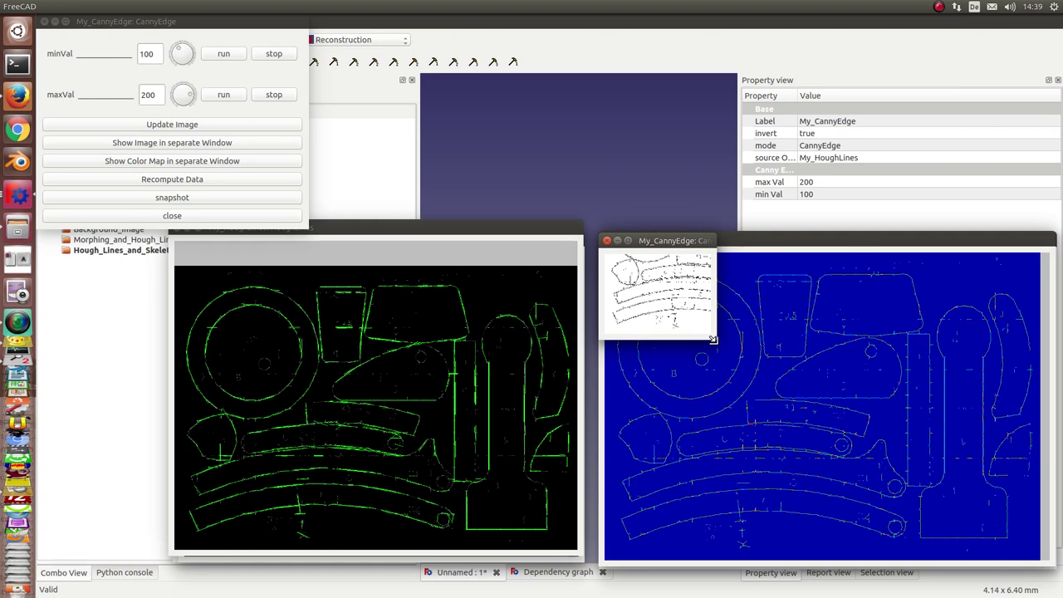
drag(713, 339, 755, 363)
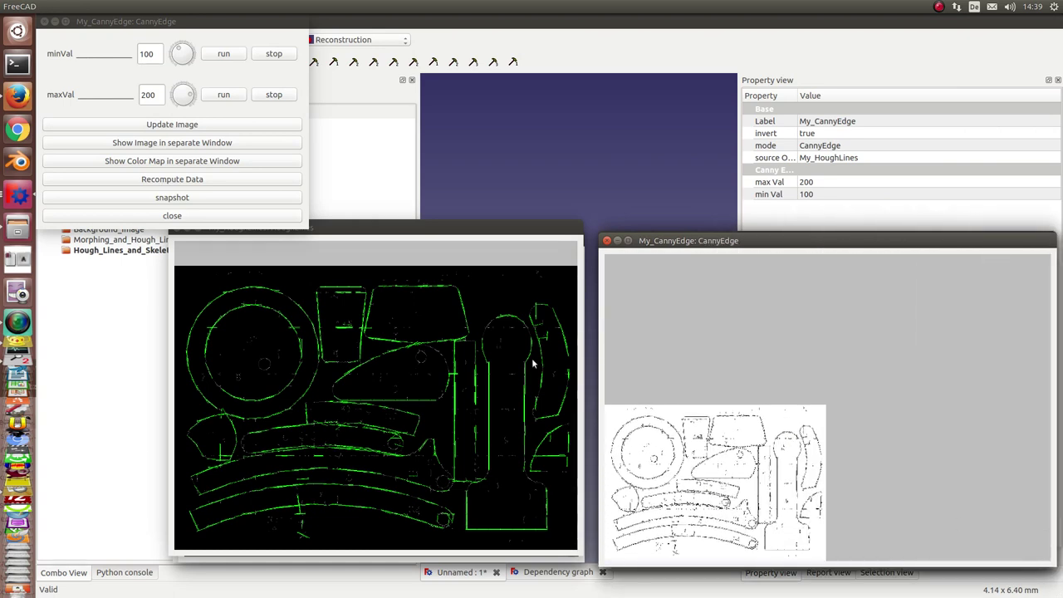
click(102, 126)
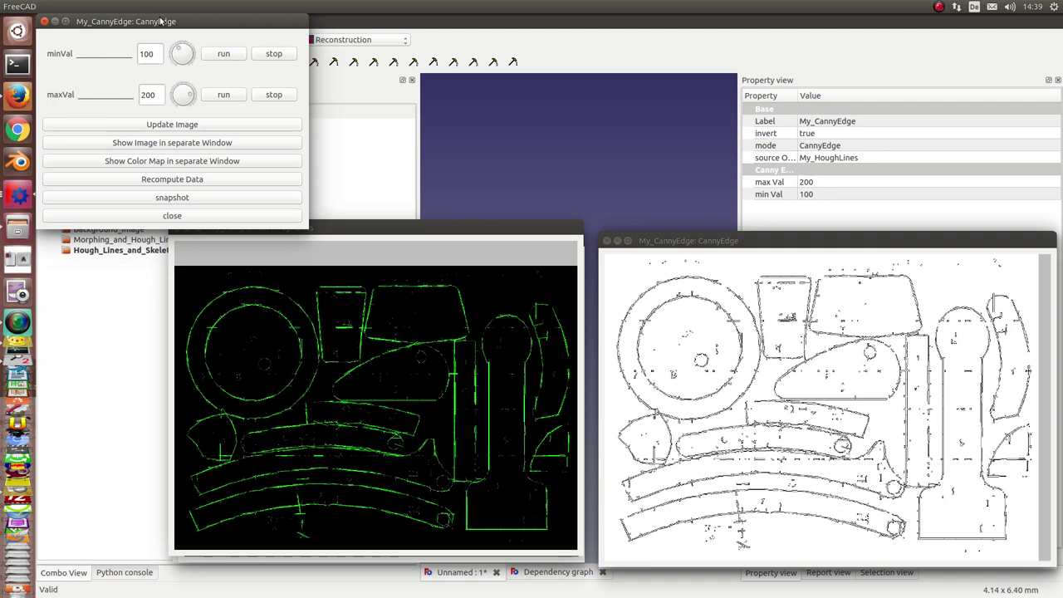
drag(161, 20, 802, 123)
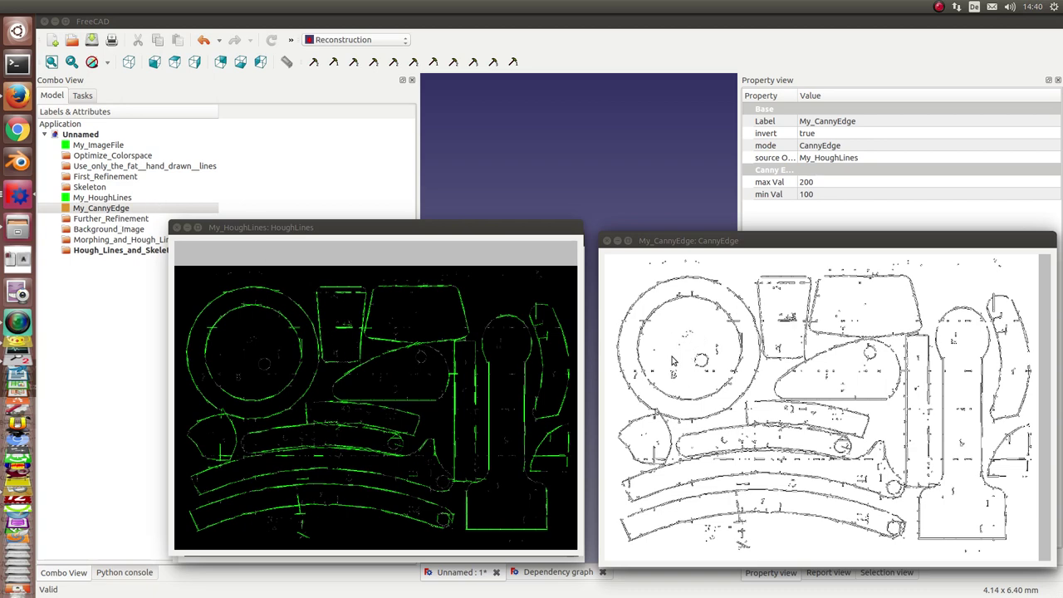
- Show the Further_Refinement blob-detector result (Area 9) full size beside CannyEdge and close its settings
double_click(111, 219)
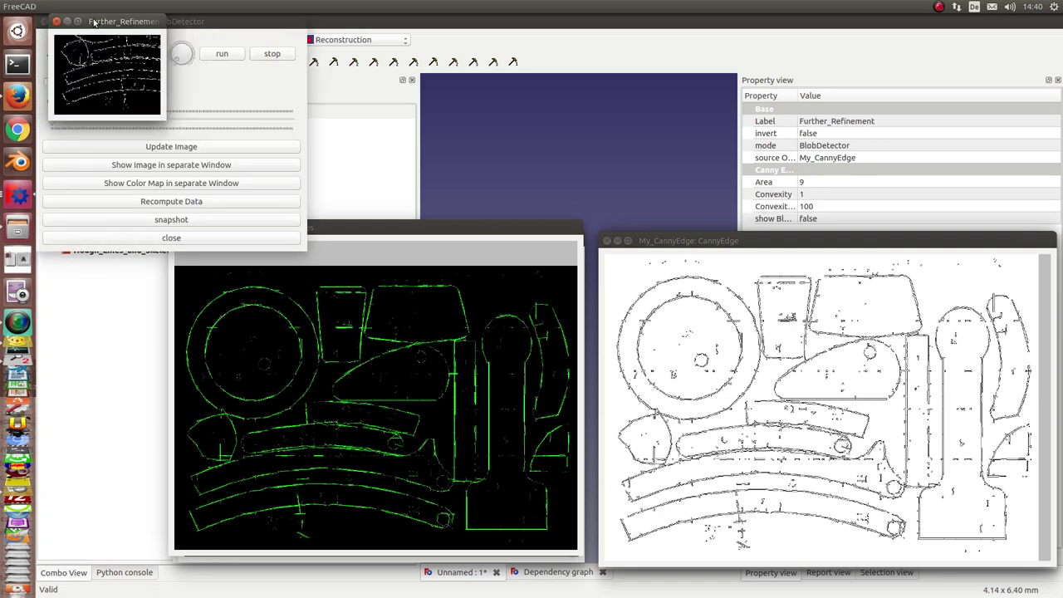
drag(94, 22, 217, 220)
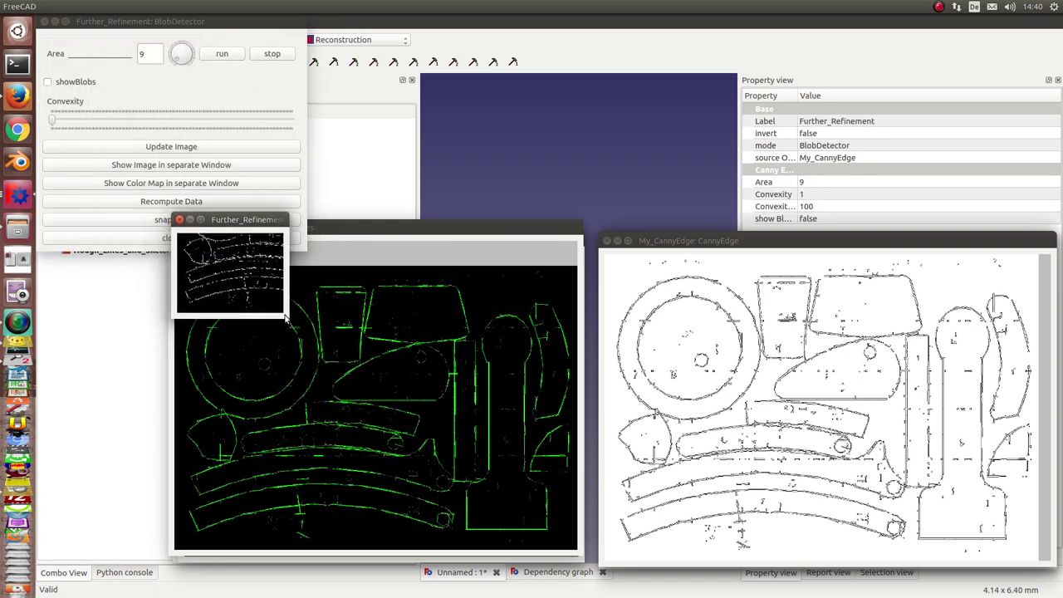
drag(285, 315, 584, 561)
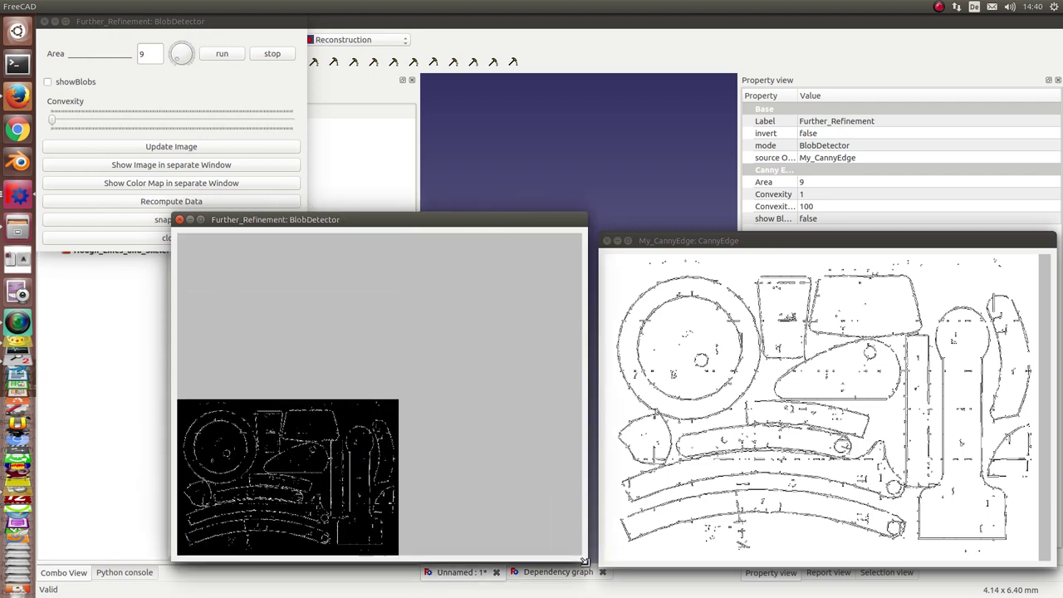
click(151, 148)
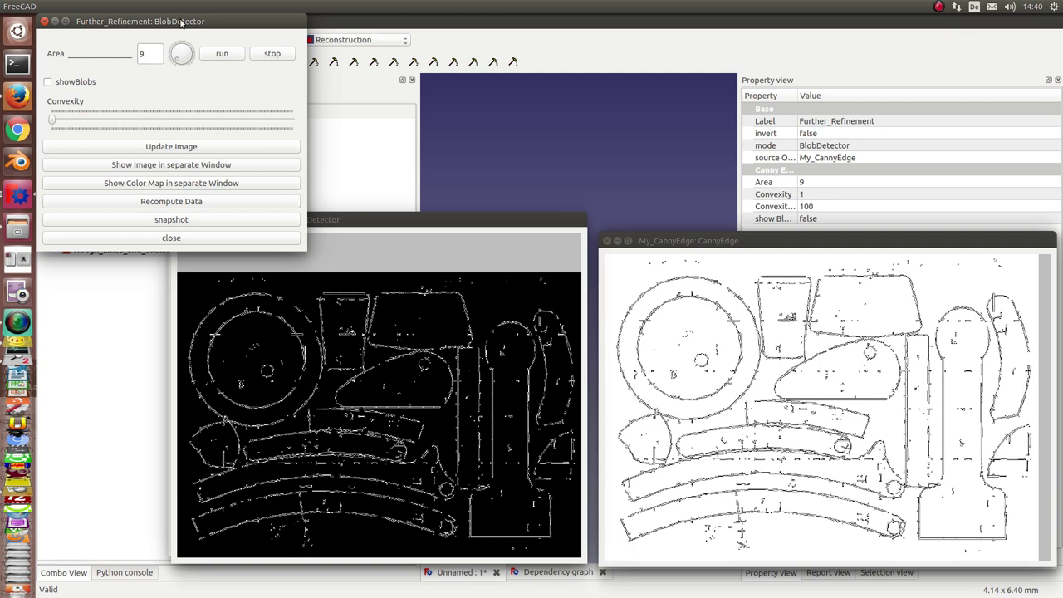
key(Escape)
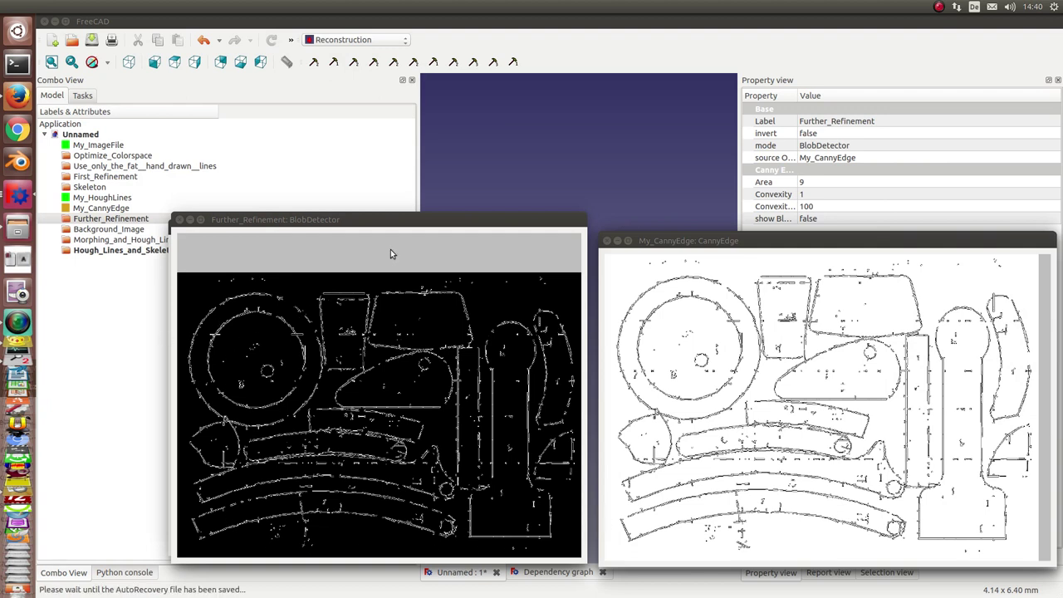
- Open Background_Image morphing and show its preview large over the Canny edge image
click(114, 230)
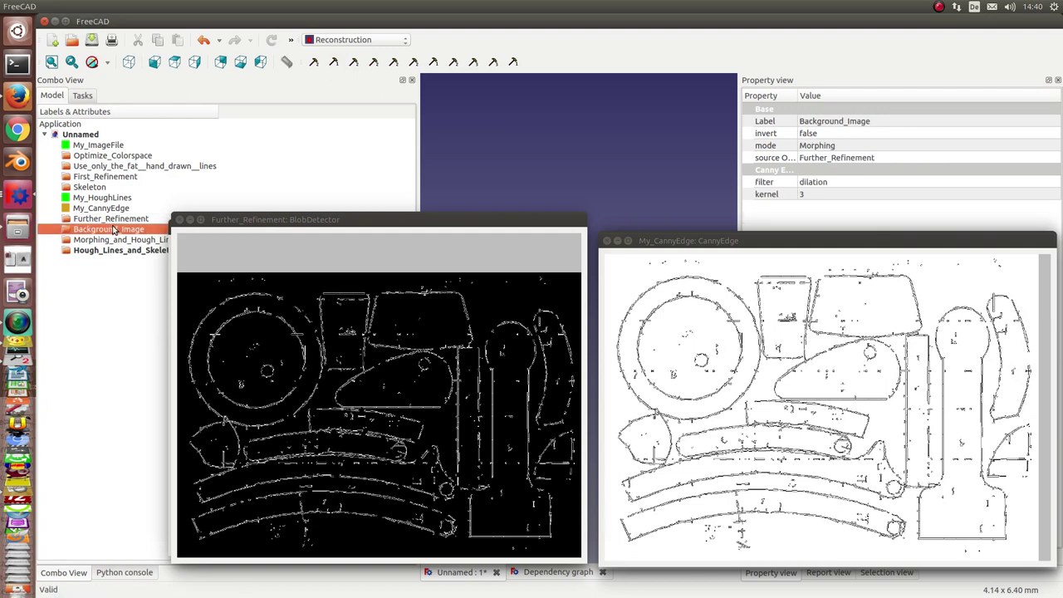
double_click(113, 230)
drag(110, 15, 677, 233)
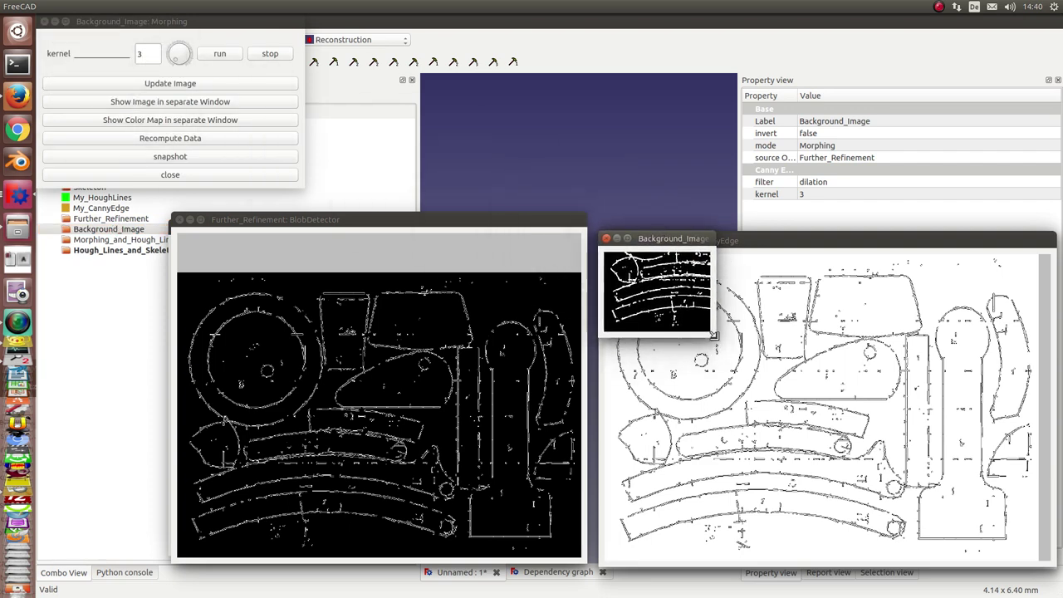
drag(714, 336, 1054, 564)
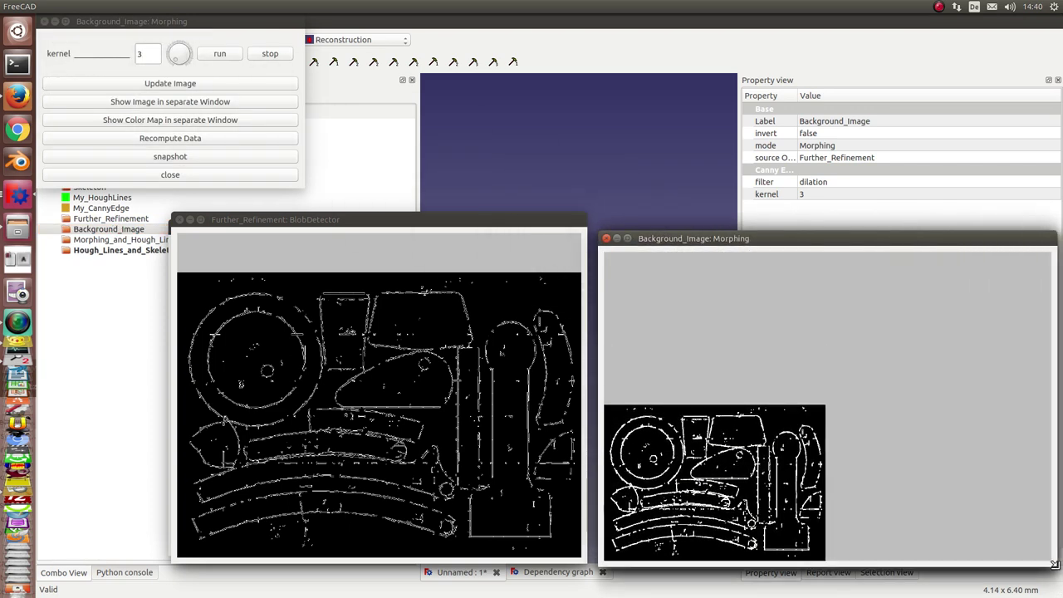
click(170, 84)
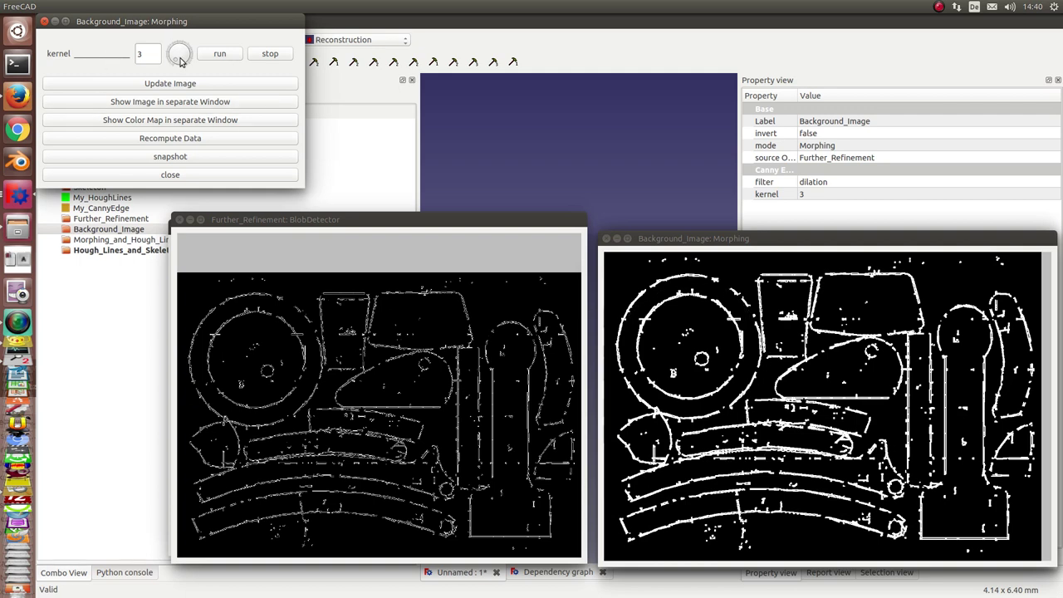
- Raise the dilation kernel size to 8 for thicker outlines and close the morphing settings
scroll(175, 64, up, 1)
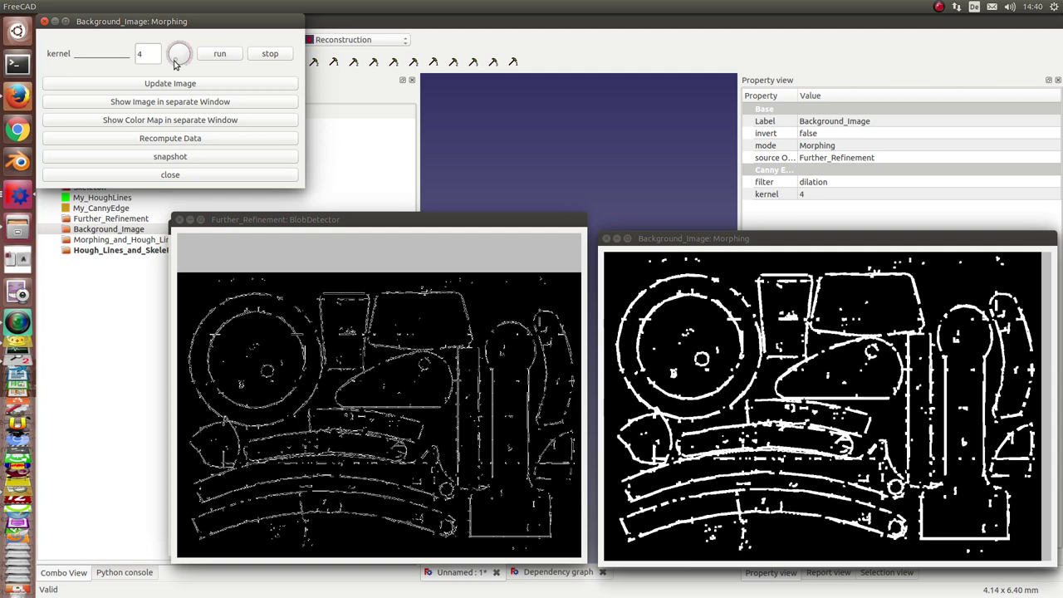
scroll(174, 63, up, 9)
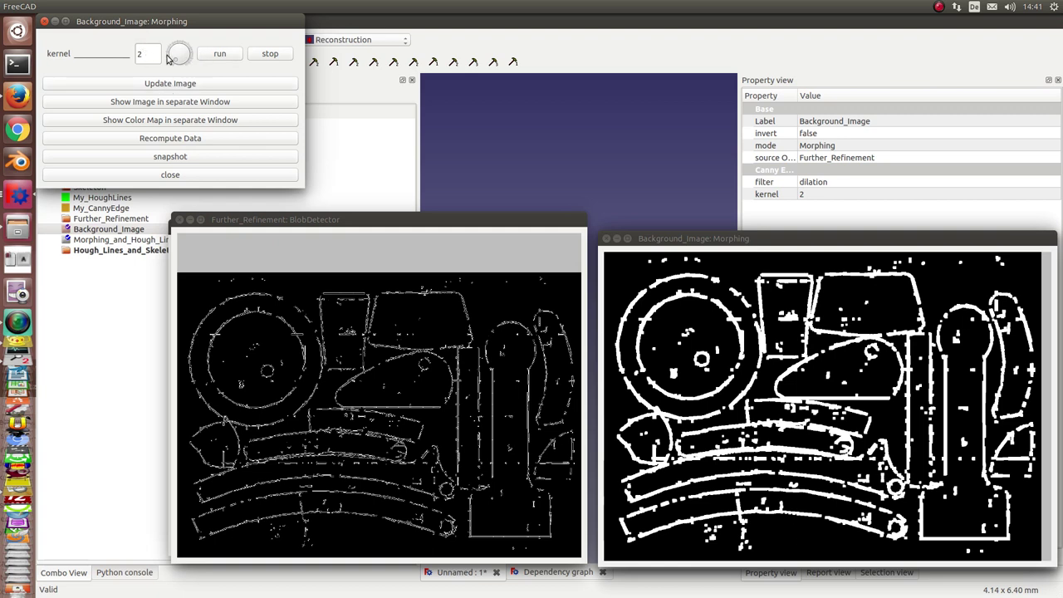
click(153, 53)
key(Tab)
key(Up)
key(Up)
key(Up)
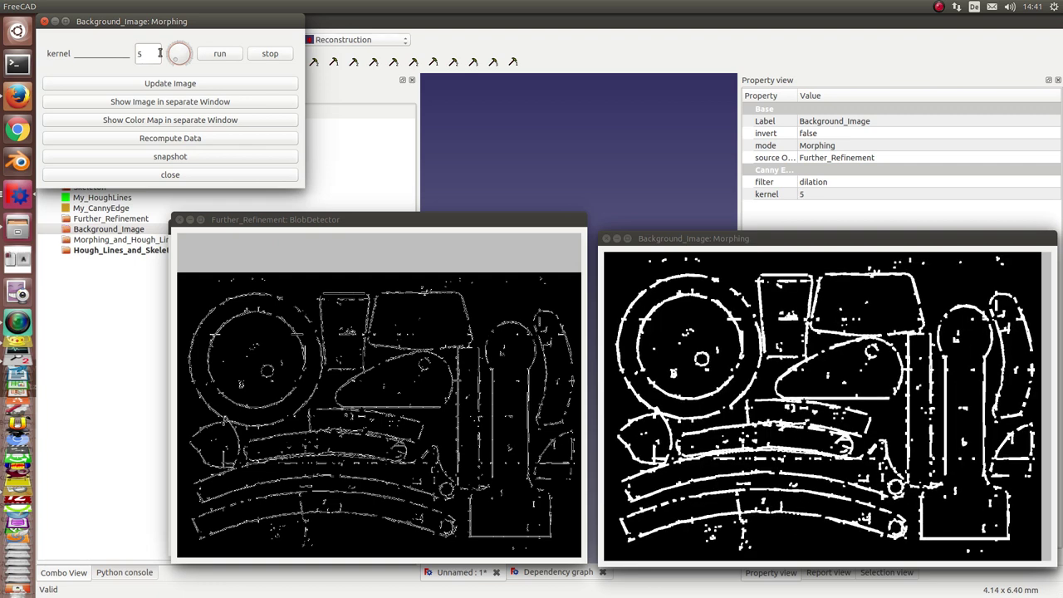
key(Up)
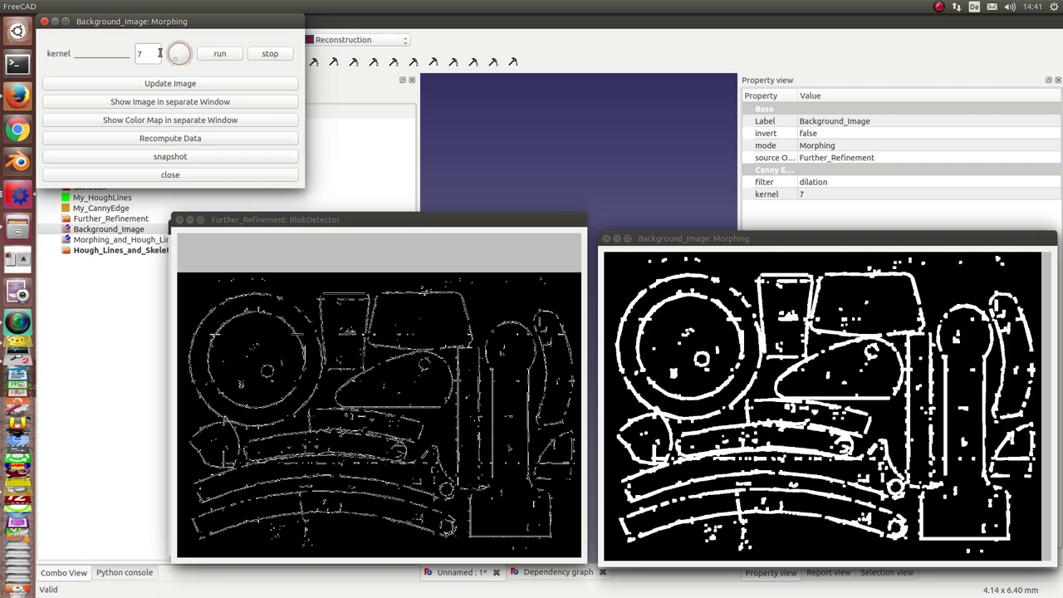
key(Up)
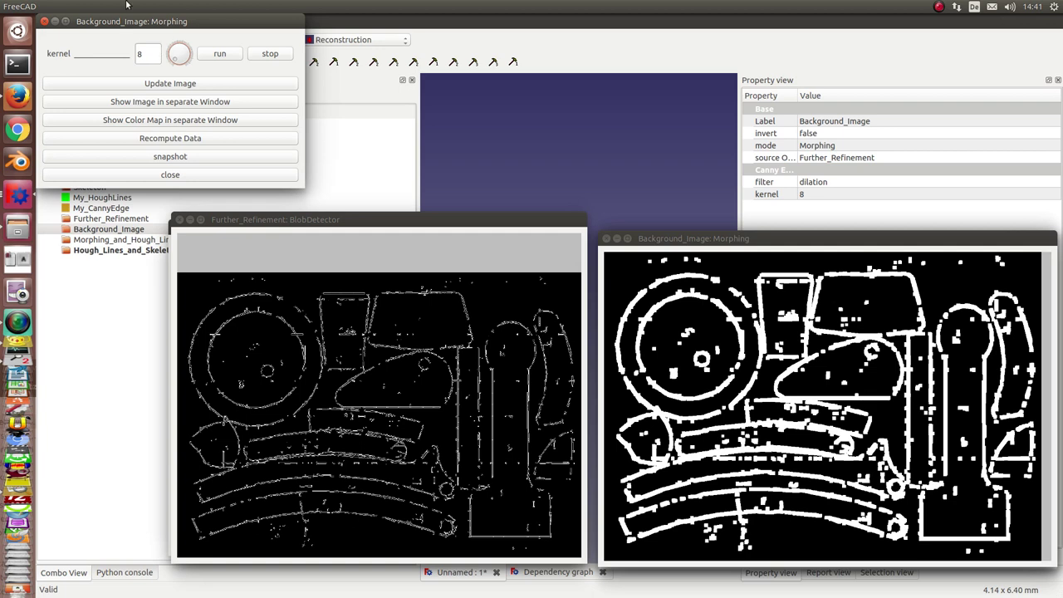
drag(135, 22, 387, 41)
click(422, 187)
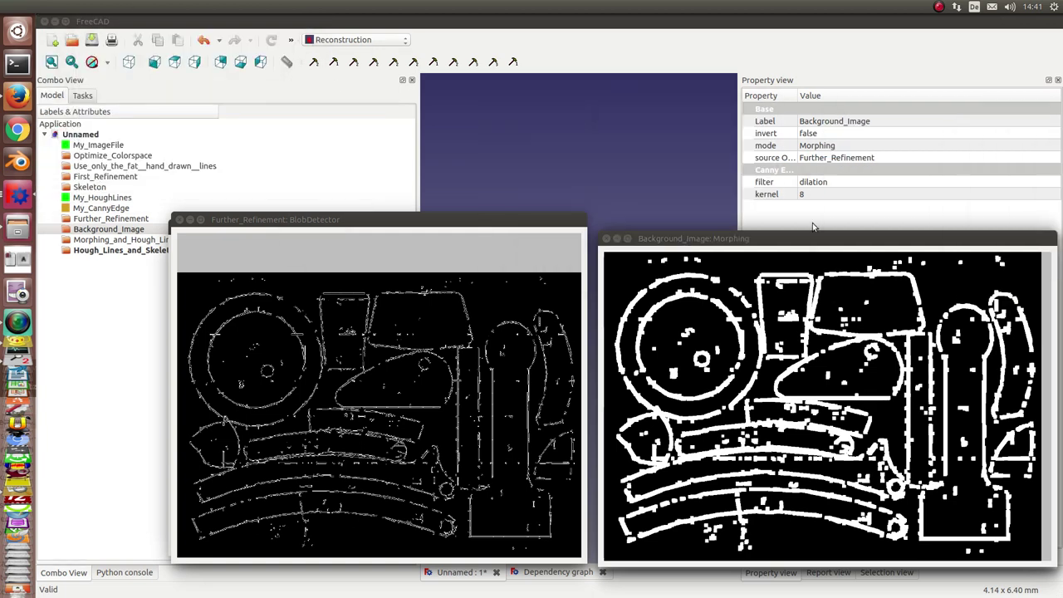
- Display the Morphing_and_Hough_Lines mix large, showing green Hough lines at weight 70 on grey
click(114, 241)
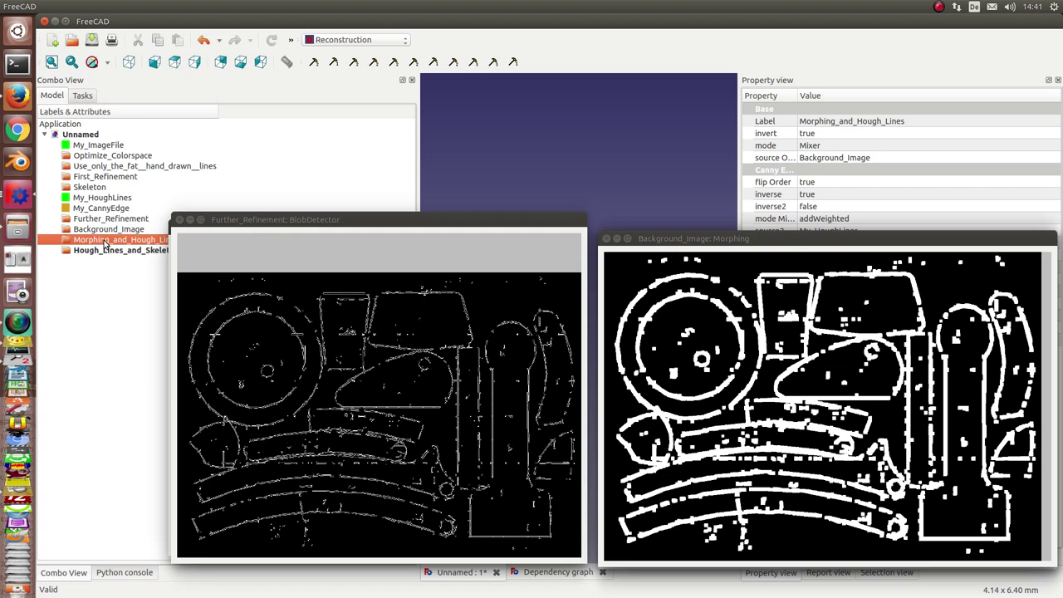
double_click(105, 241)
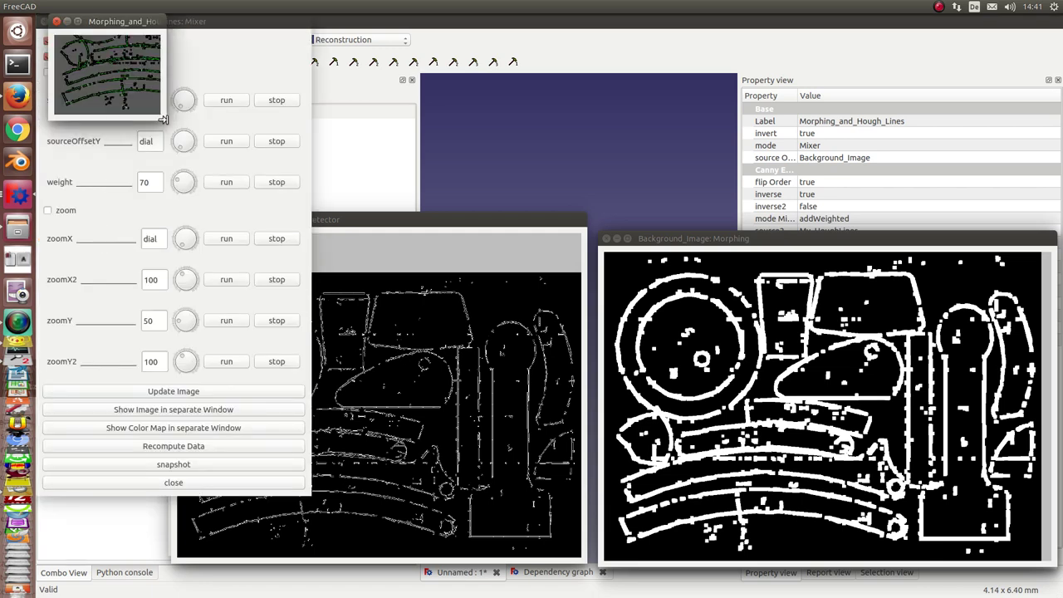
drag(163, 119, 1041, 157)
drag(986, 120, 1036, 437)
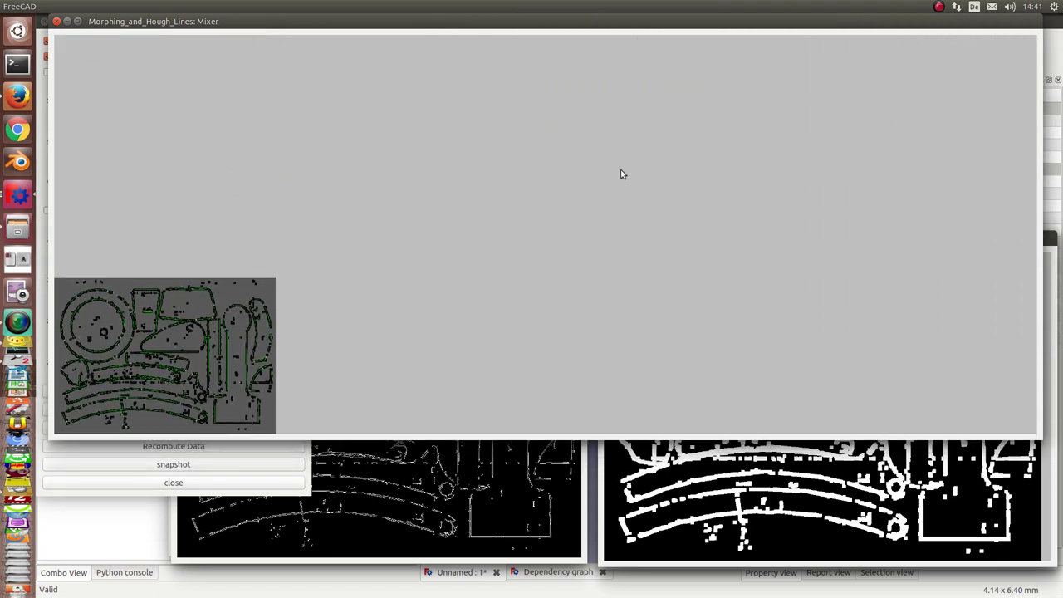
drag(49, 122, 368, 124)
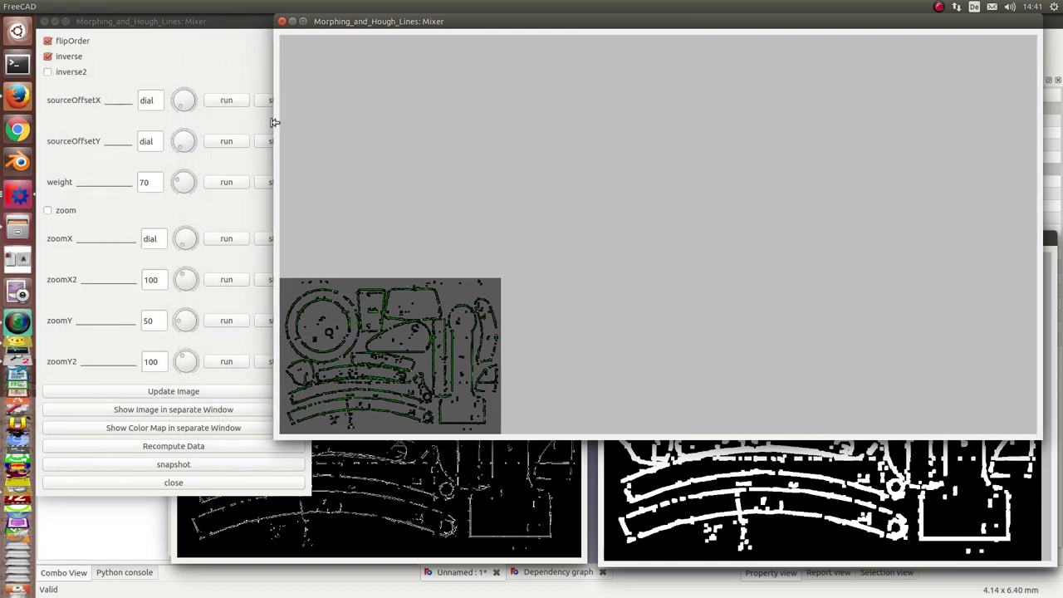
click(161, 444)
click(154, 394)
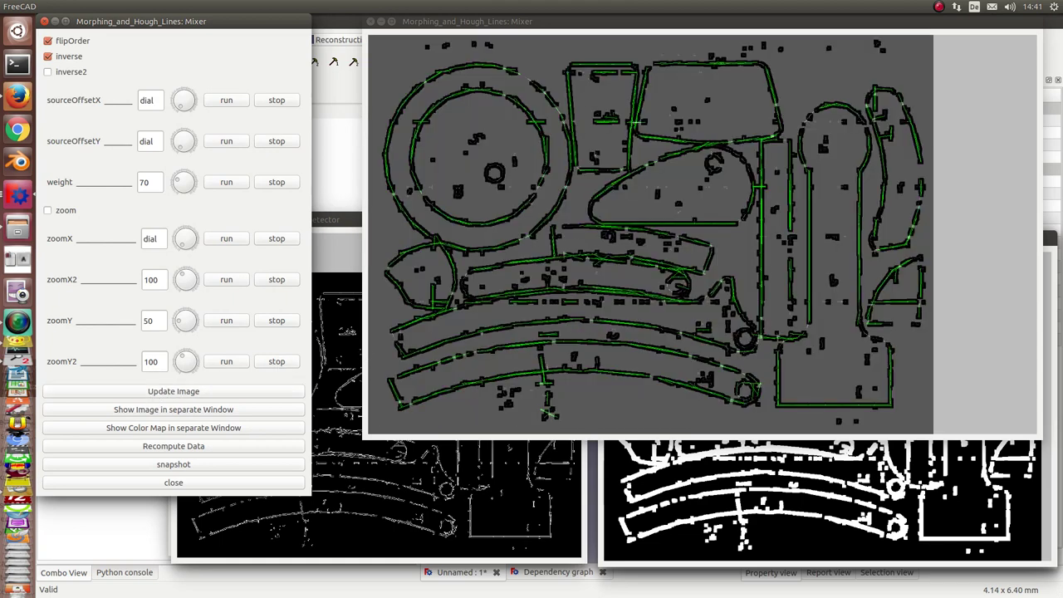
- Inspect the green lines with the KMag magnifier, then close KMag and the Mixer settings
mouse_move(836, 400)
mouse_down()
mouse_move(208, 130)
mouse_move(222, 96)
mouse_up()
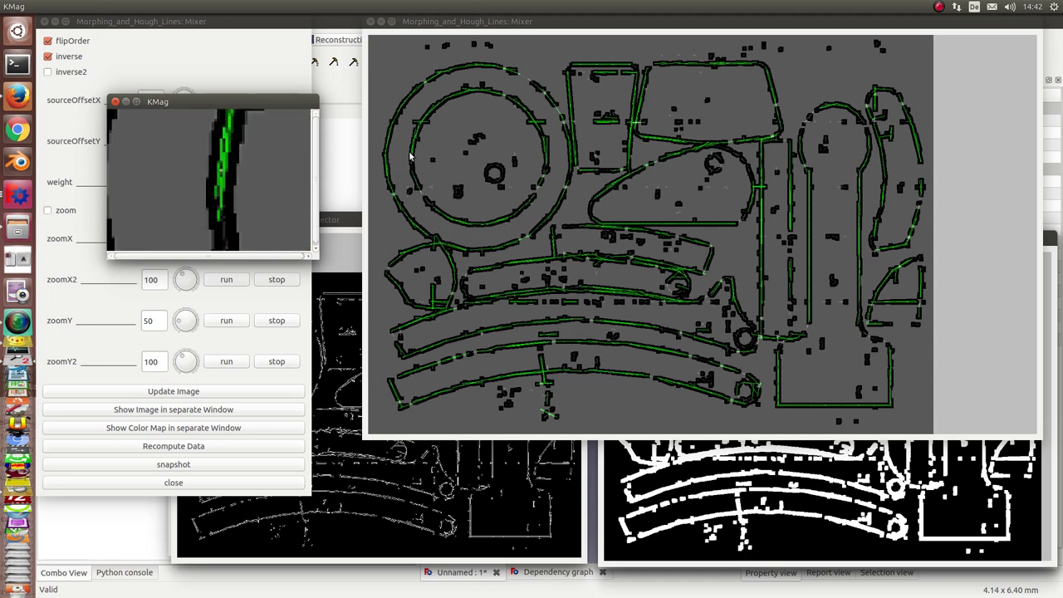
drag(193, 101, 527, 308)
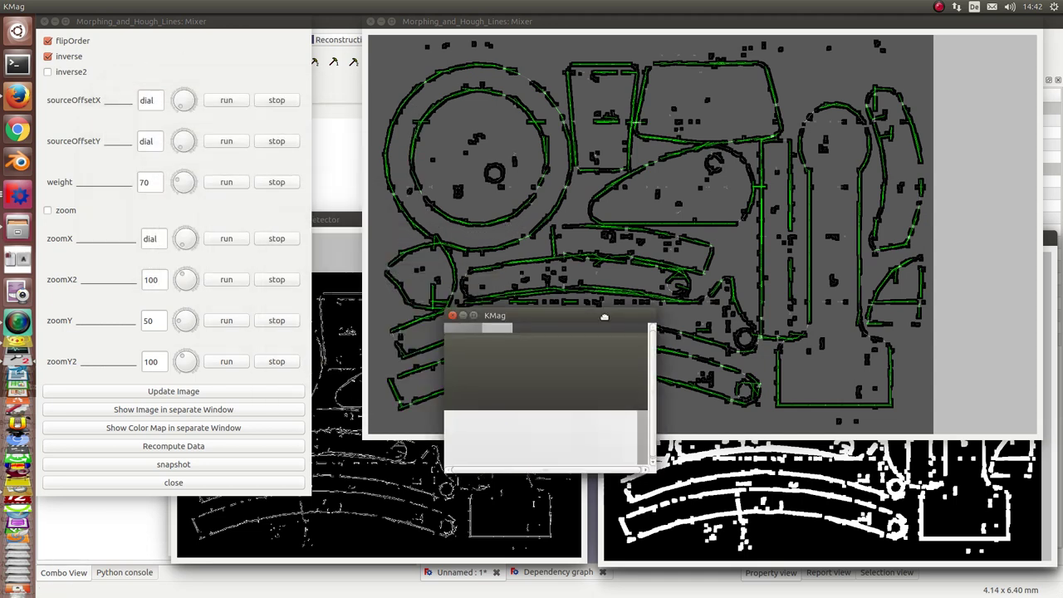
drag(197, 26, 692, 75)
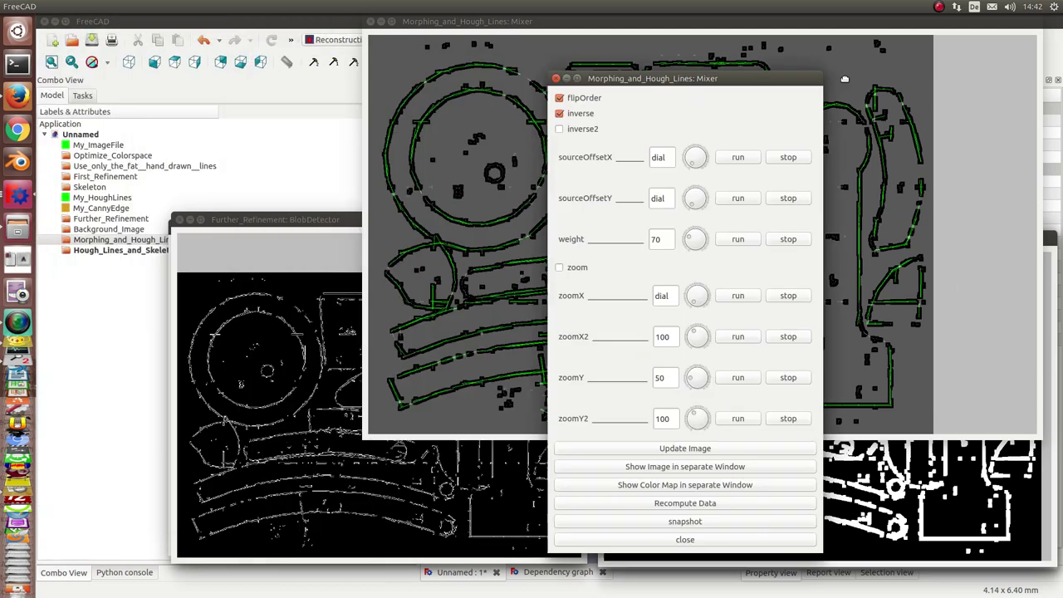
- Display the Hough_Lines_and_Skeleton mix large: green Hough lines at weight 70 over skeleton on black
double_click(98, 251)
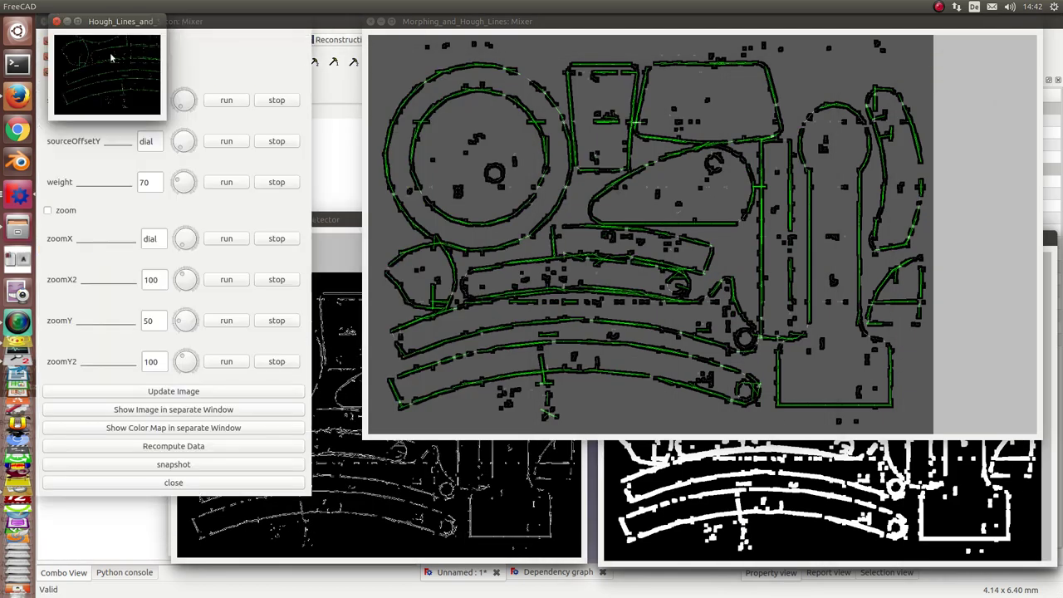
drag(114, 22, 431, 23)
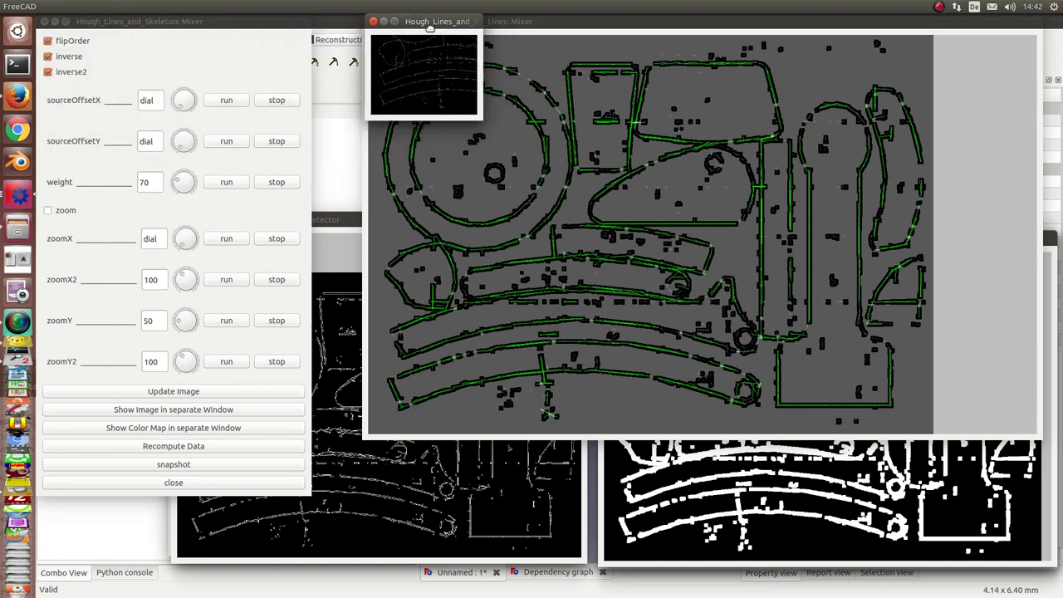
drag(480, 119, 1042, 438)
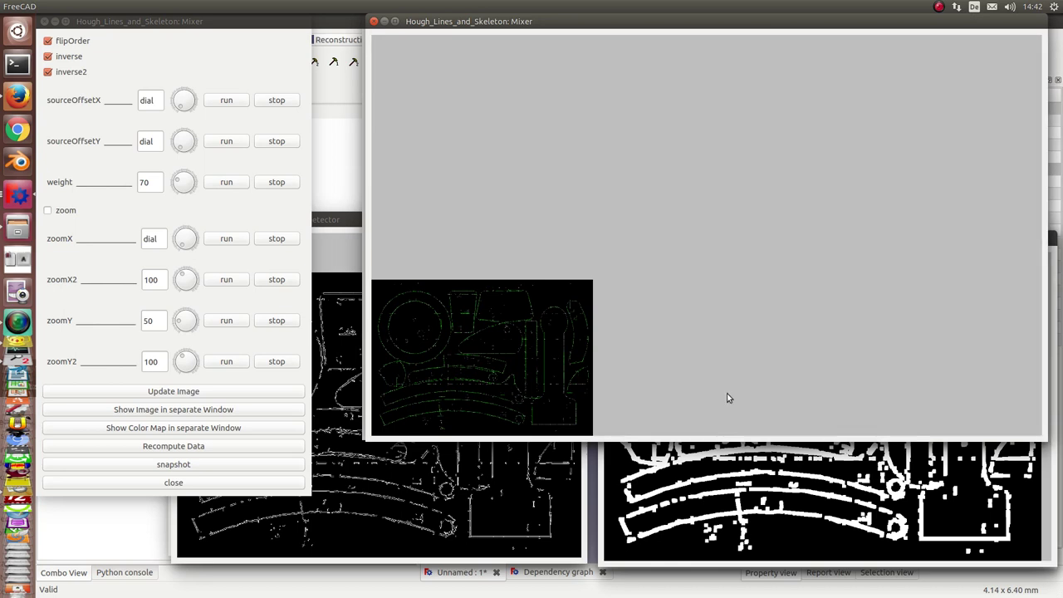
click(164, 397)
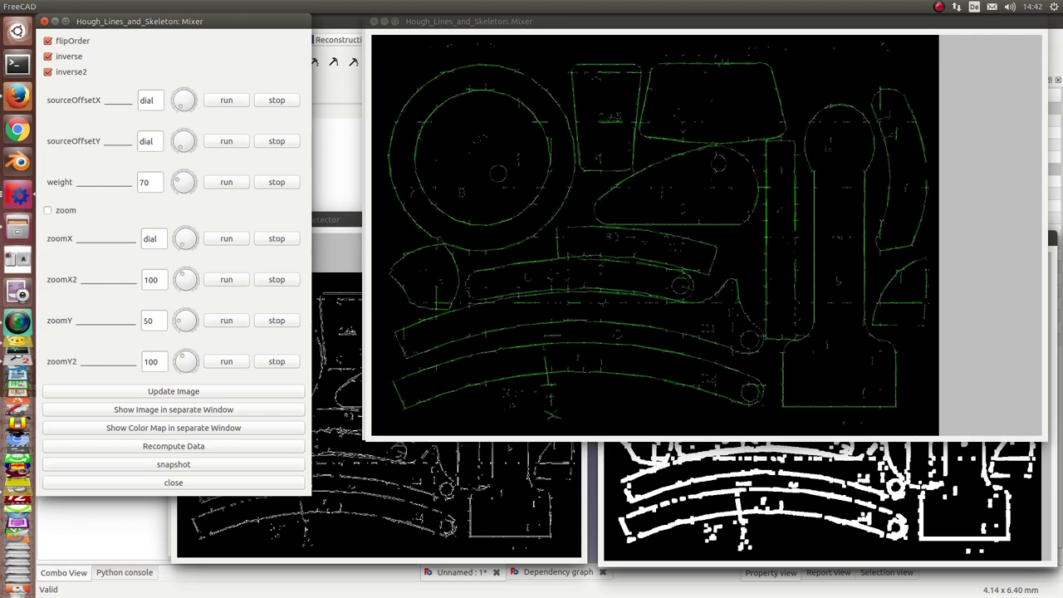
- Open a KMag magnifier beside the Hough-lines-on-skeleton image to inspect details
mouse_move(158, 172)
mouse_down()
mouse_move(219, 46)
mouse_move(141, 43)
mouse_up()
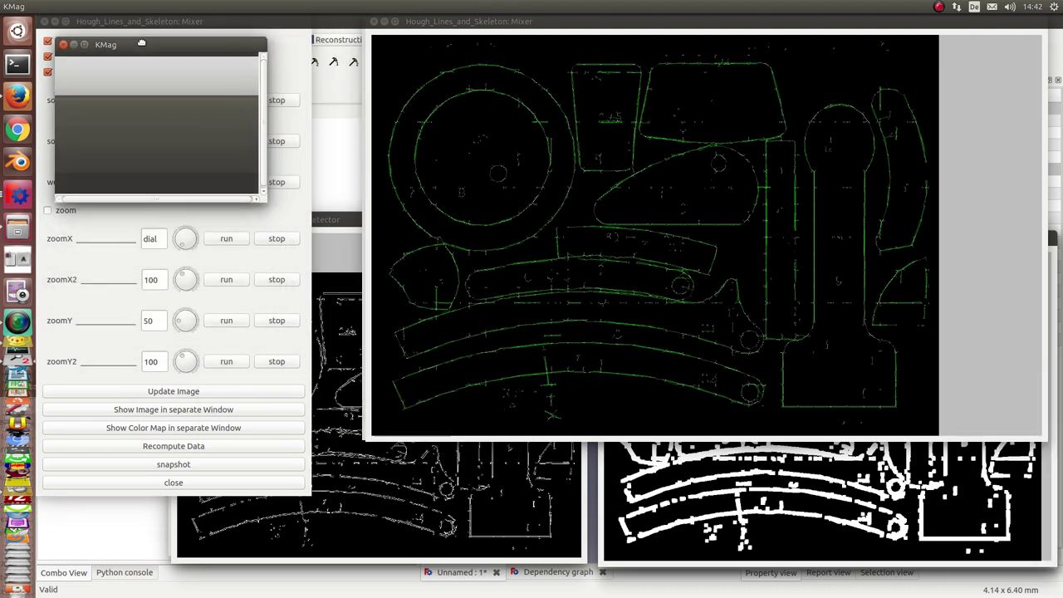